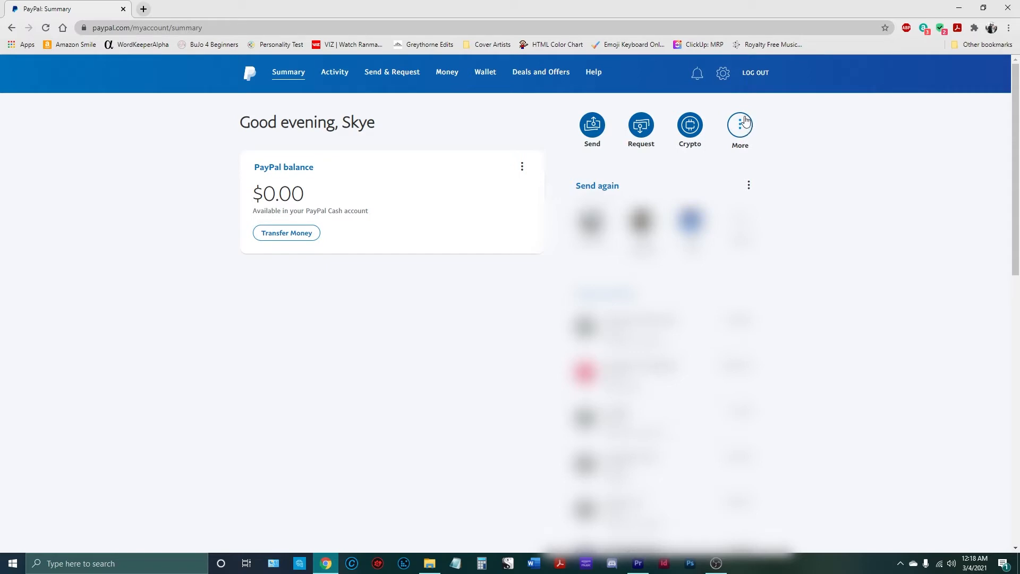
# Start a new invoice and begin creating a new template from its template choices.
pyautogui.click(746, 133)
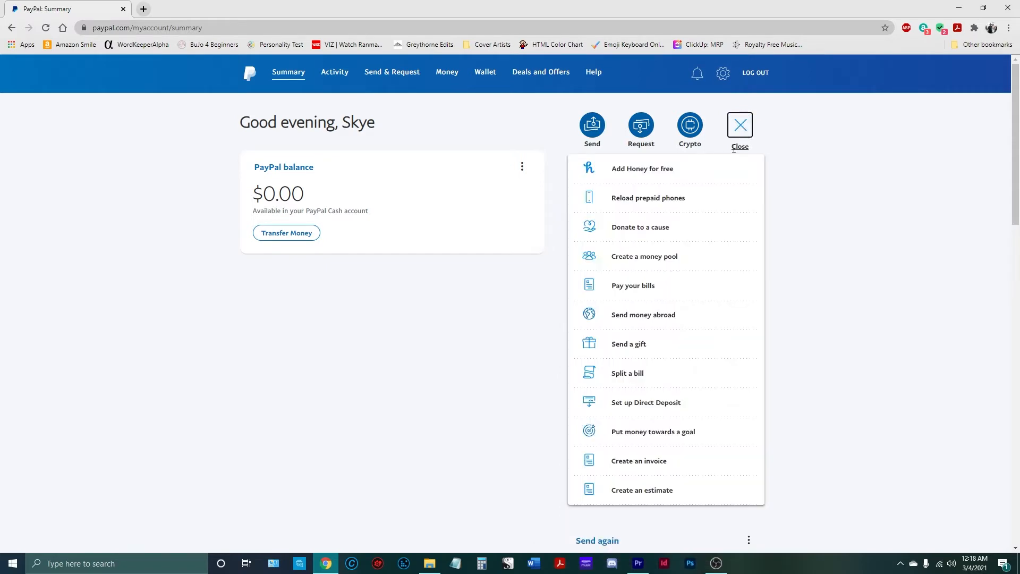
pyautogui.click(653, 465)
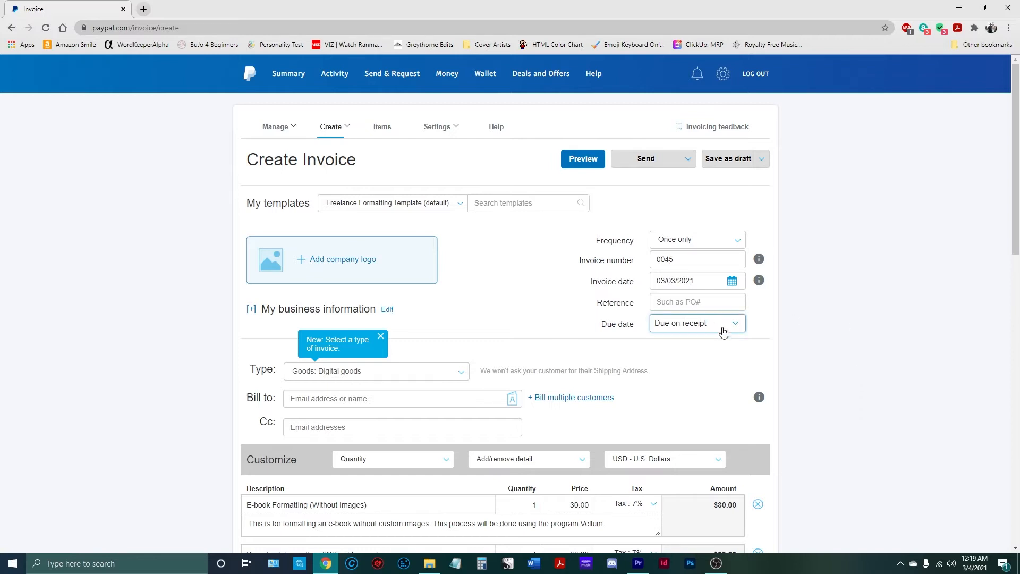
pyautogui.click(453, 213)
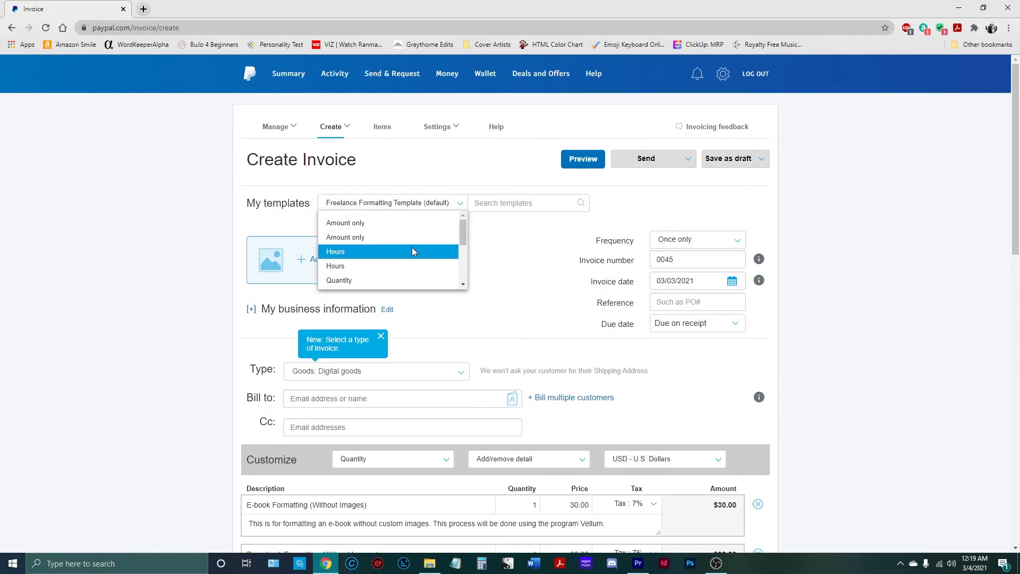
pyautogui.scroll(-1, 413, 249)
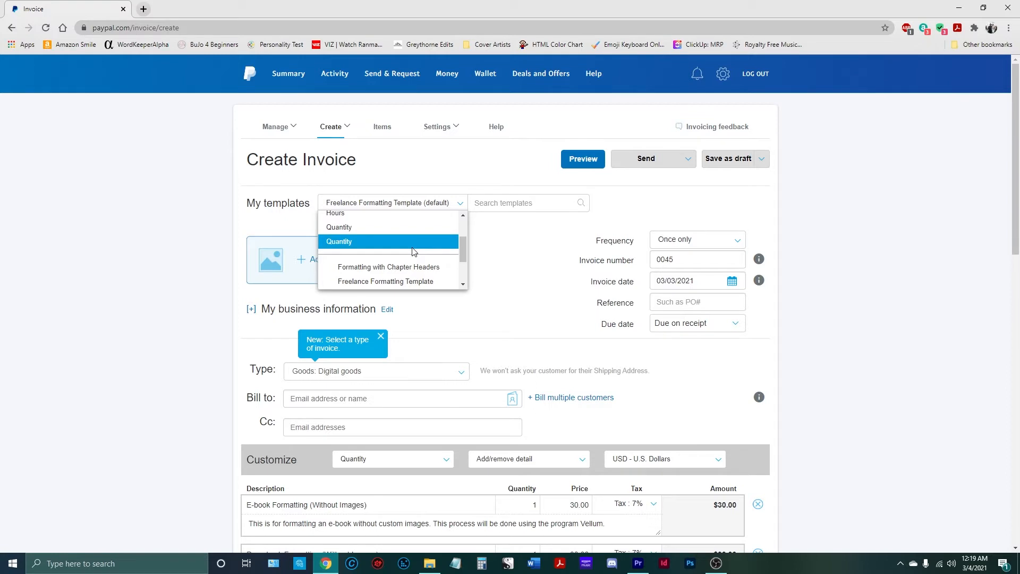
pyautogui.scroll(1, 413, 251)
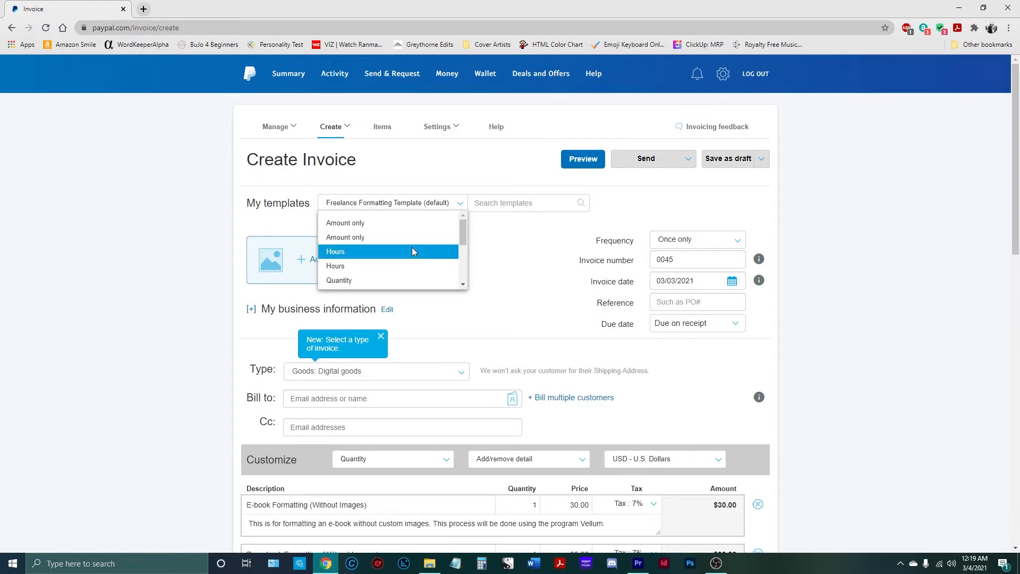
pyautogui.scroll(-2, 412, 251)
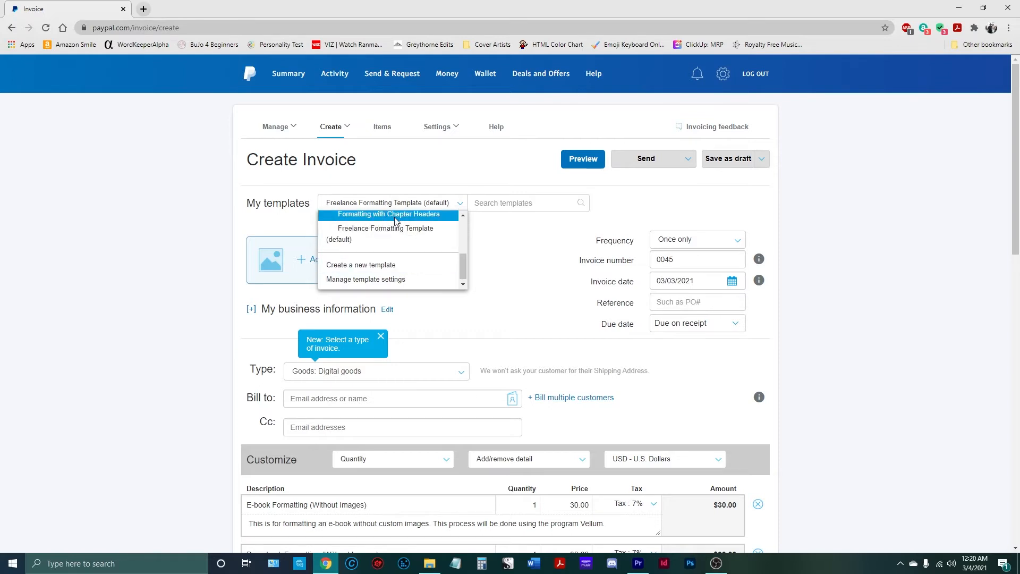
pyautogui.click(414, 266)
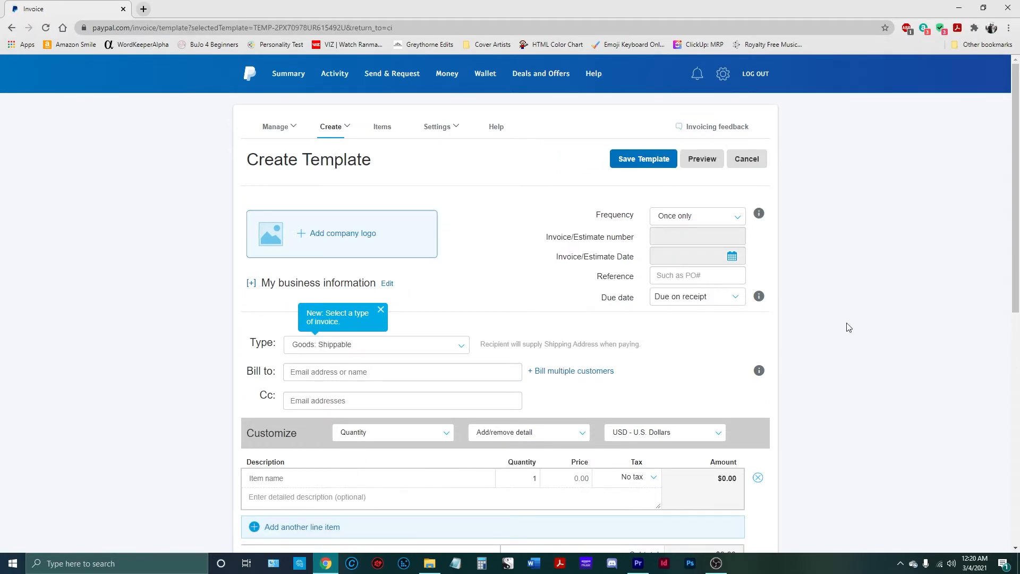
# Examine the blank template form, including the available frequency and due date options.
pyautogui.scroll(-4, 849, 327)
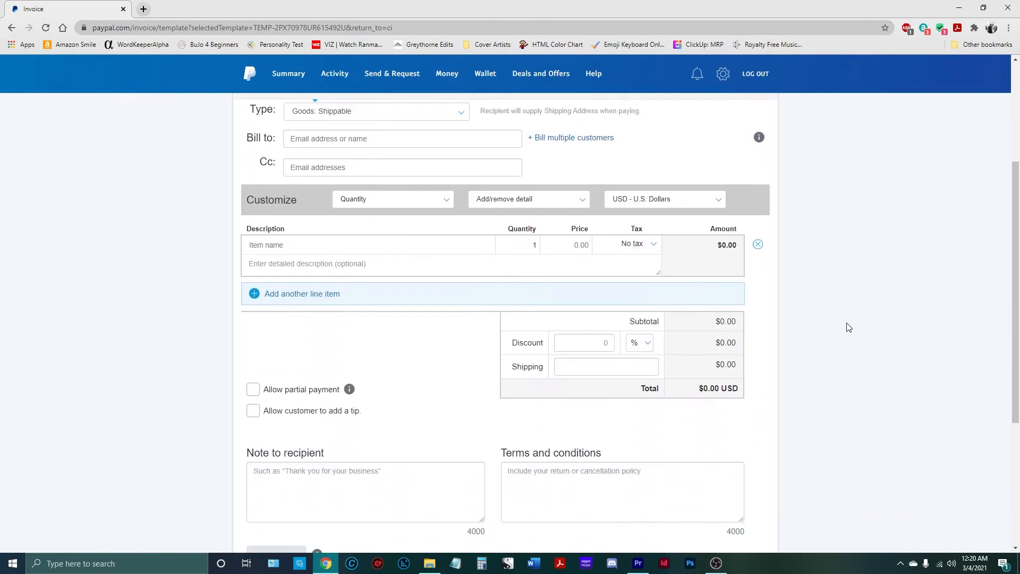
pyautogui.scroll(-2, 849, 327)
pyautogui.scroll(7, 848, 327)
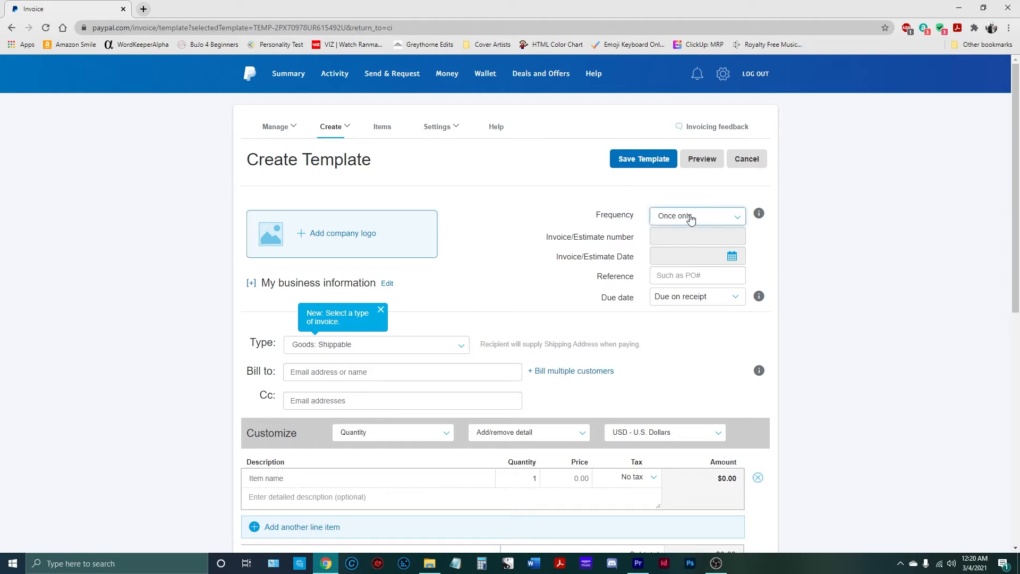
pyautogui.click(739, 218)
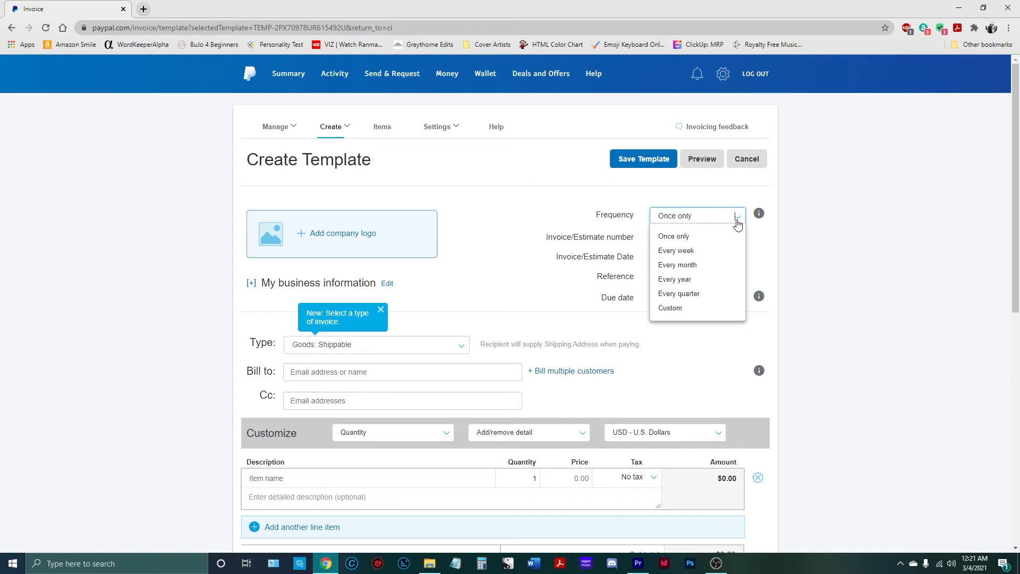
pyautogui.click(737, 224)
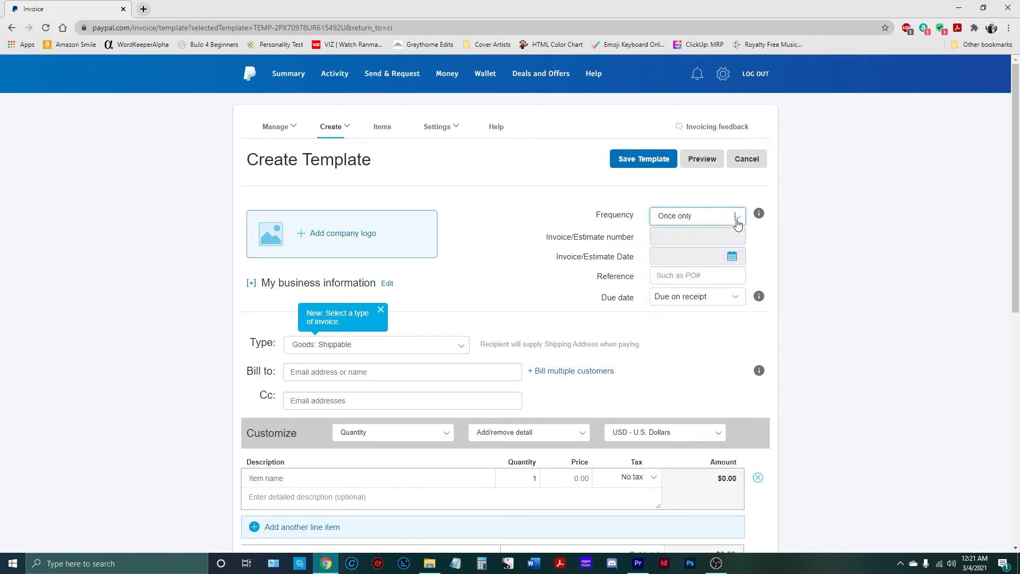
pyautogui.click(738, 223)
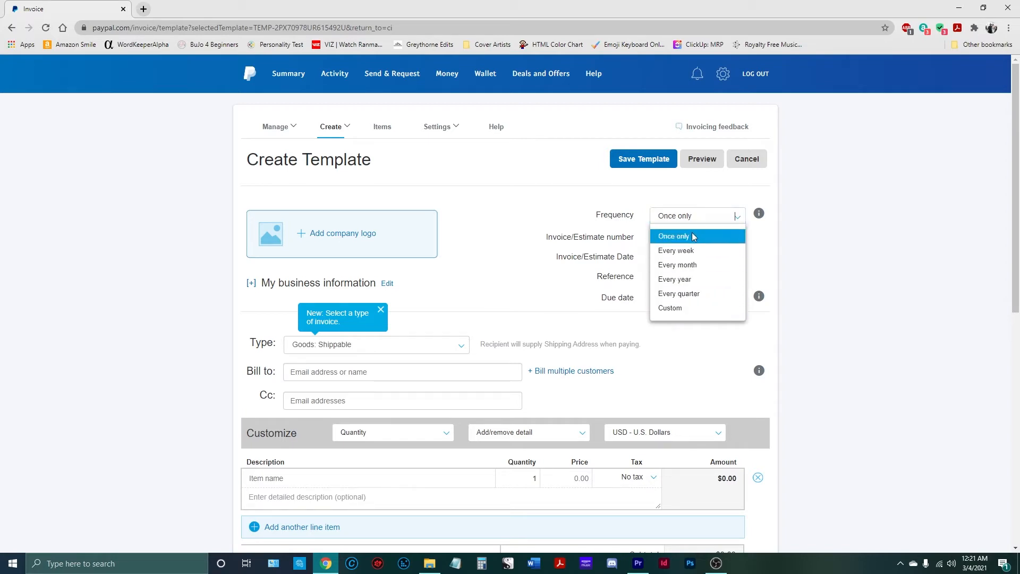
pyautogui.click(738, 224)
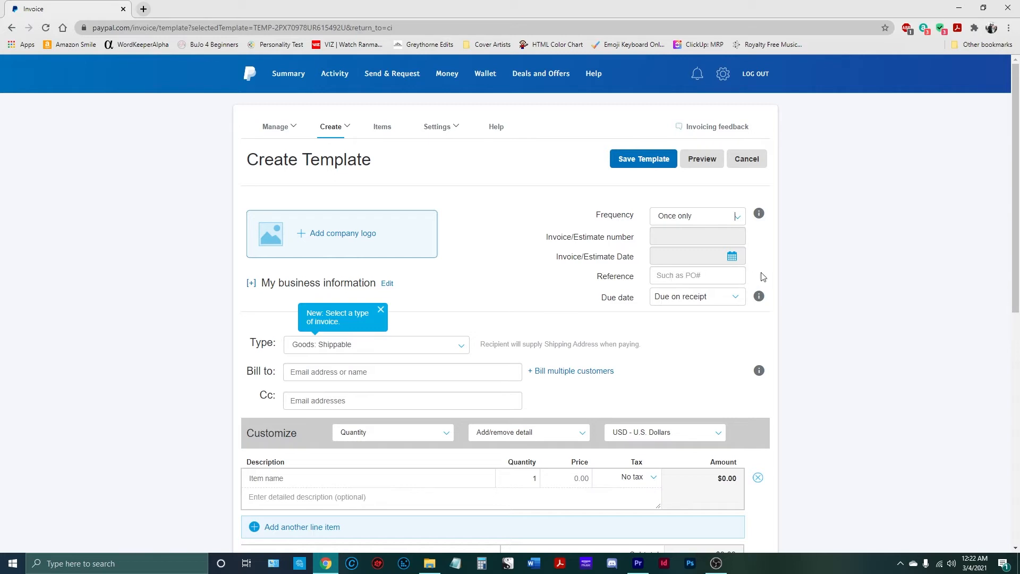
pyautogui.moveTo(763, 300)
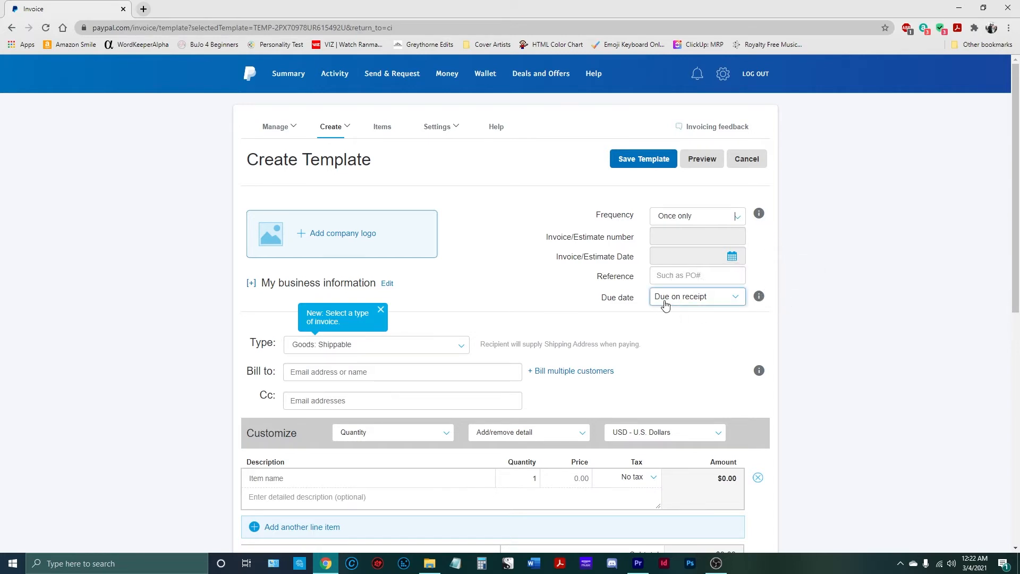
pyautogui.click(739, 302)
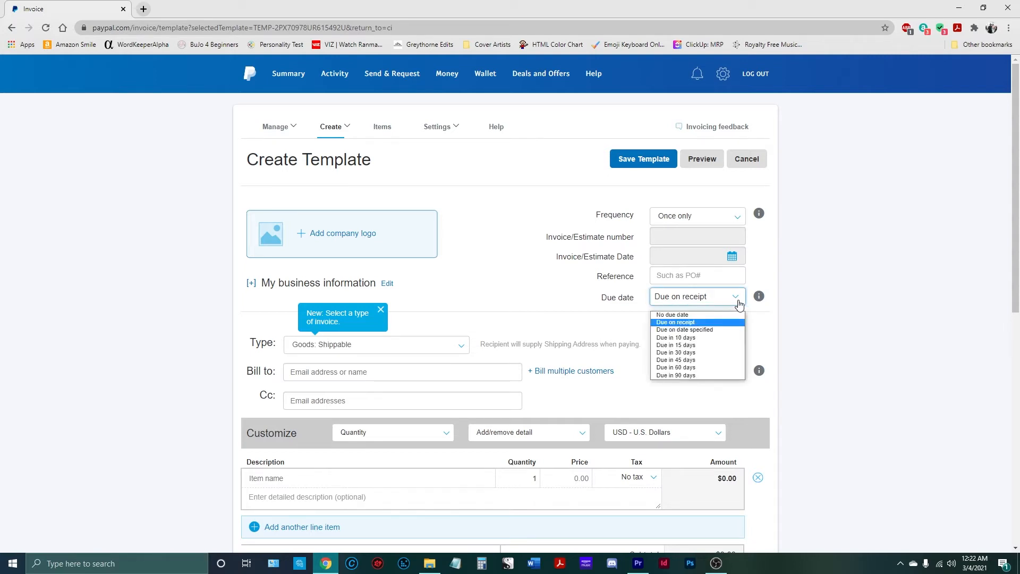
pyautogui.click(811, 345)
# Set the template's invoice type to Goods: Digital goods.
pyautogui.scroll(-4, 812, 345)
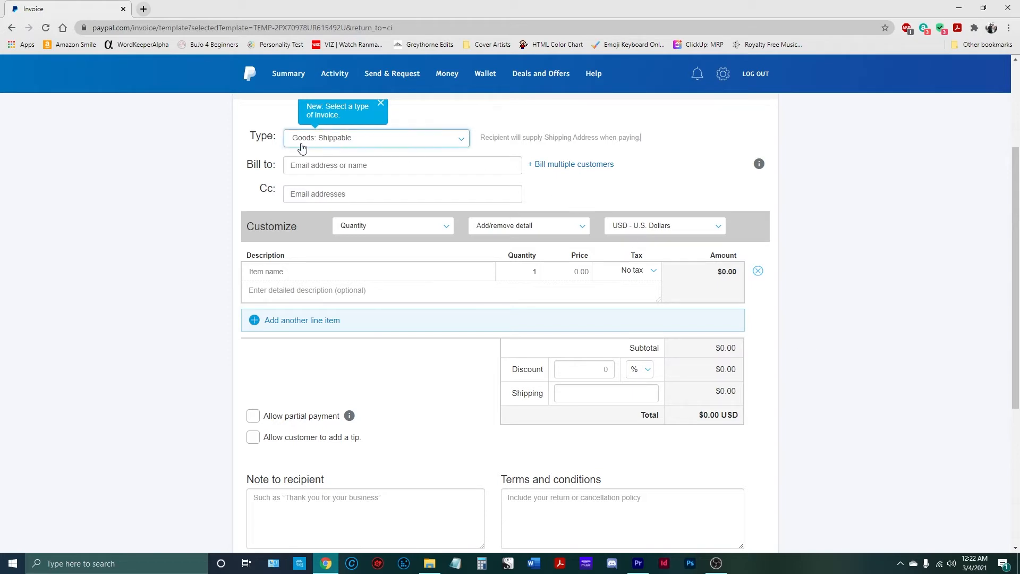
pyautogui.click(415, 141)
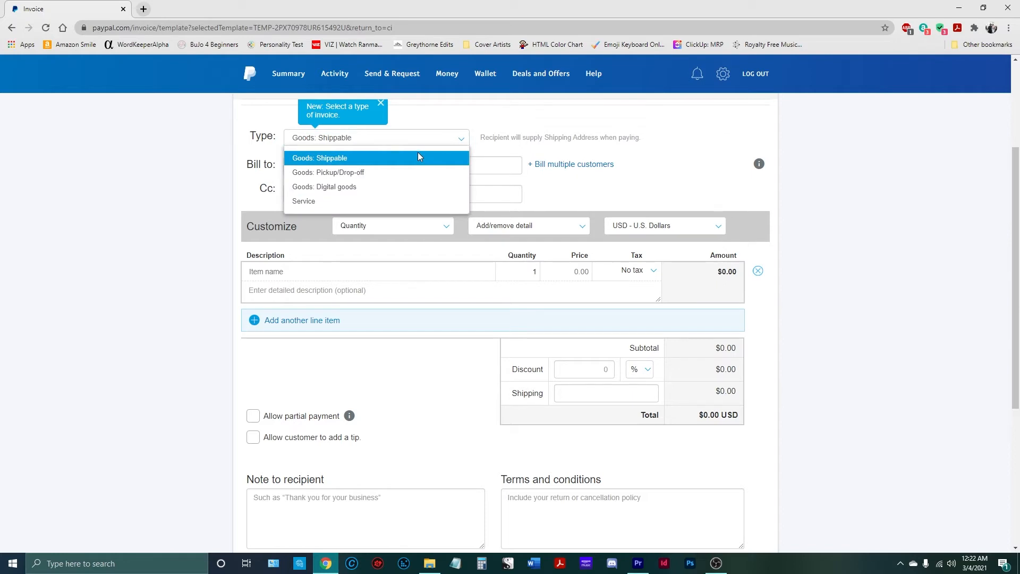
pyautogui.click(403, 188)
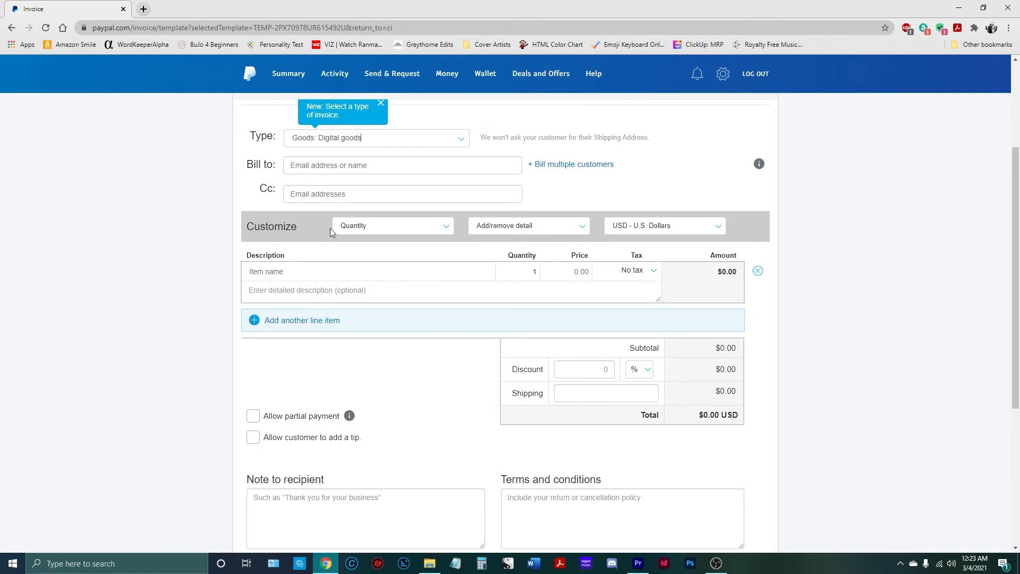
# Review the template's Quantity, Hours and Amount only choices and the details that can be added to or removed from it.
pyautogui.click(415, 231)
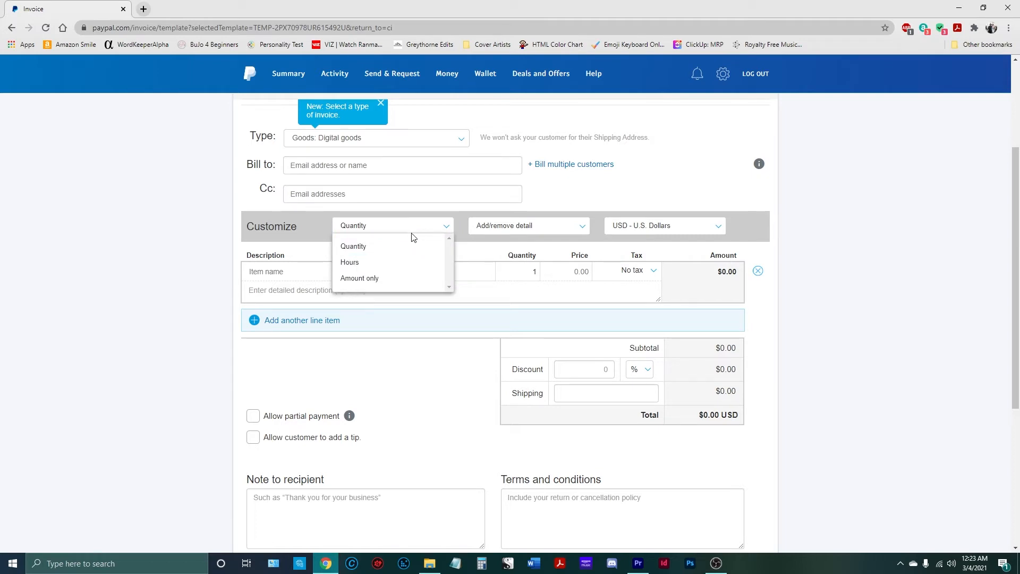
pyautogui.click(435, 231)
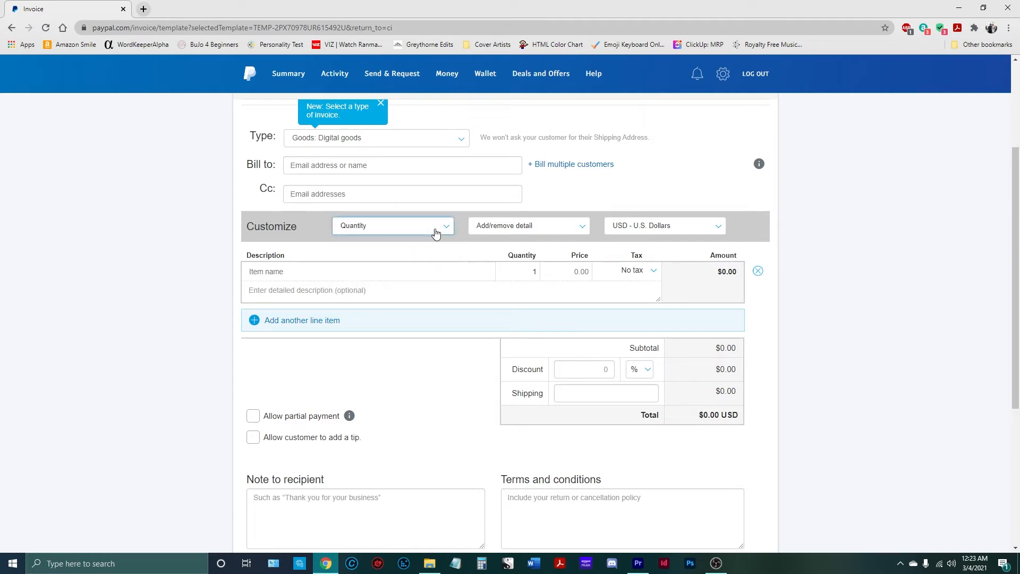
pyautogui.click(535, 233)
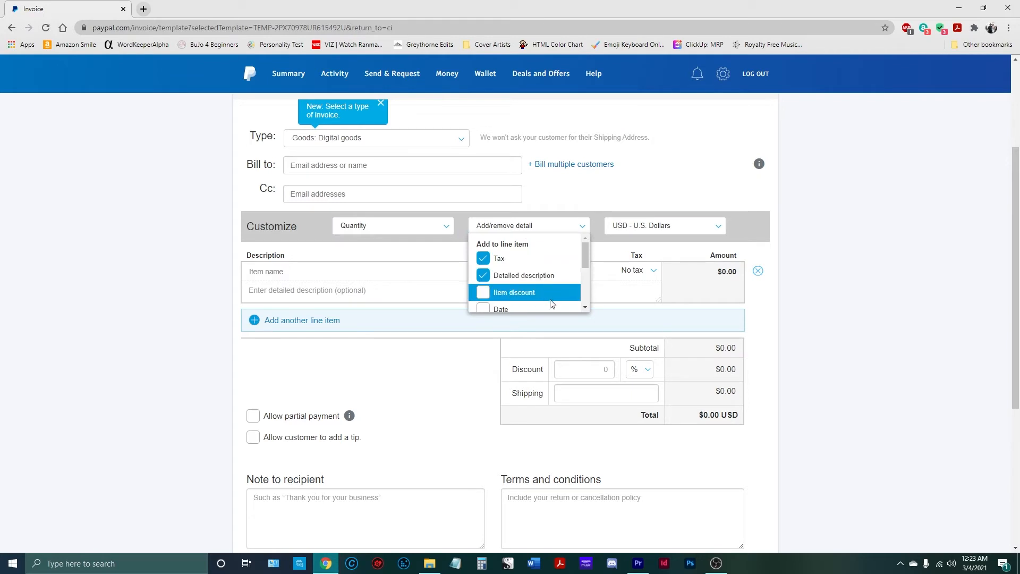
pyautogui.scroll(-1, 549, 303)
pyautogui.scroll(1, 550, 303)
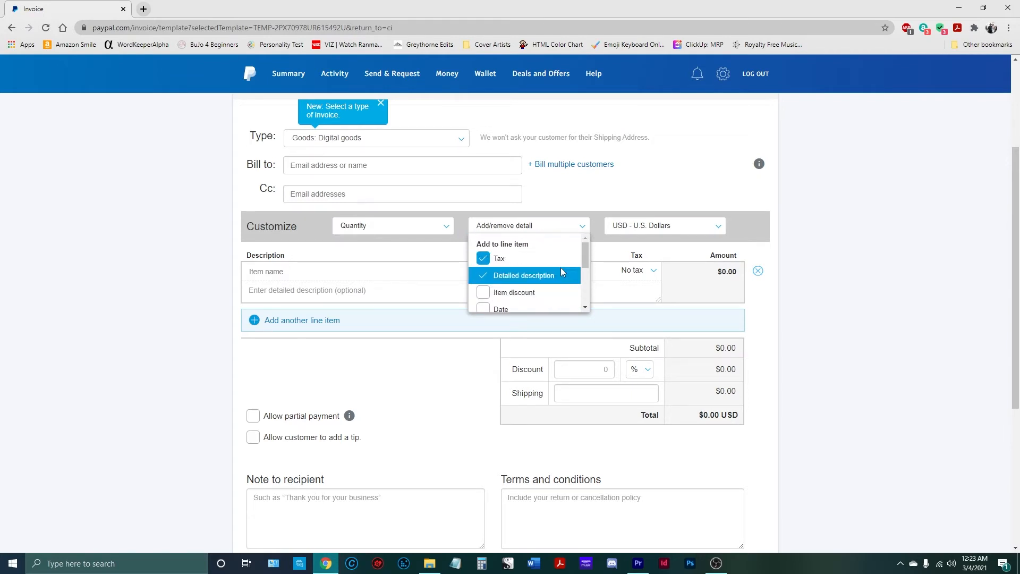
pyautogui.click(524, 276)
pyautogui.click(526, 279)
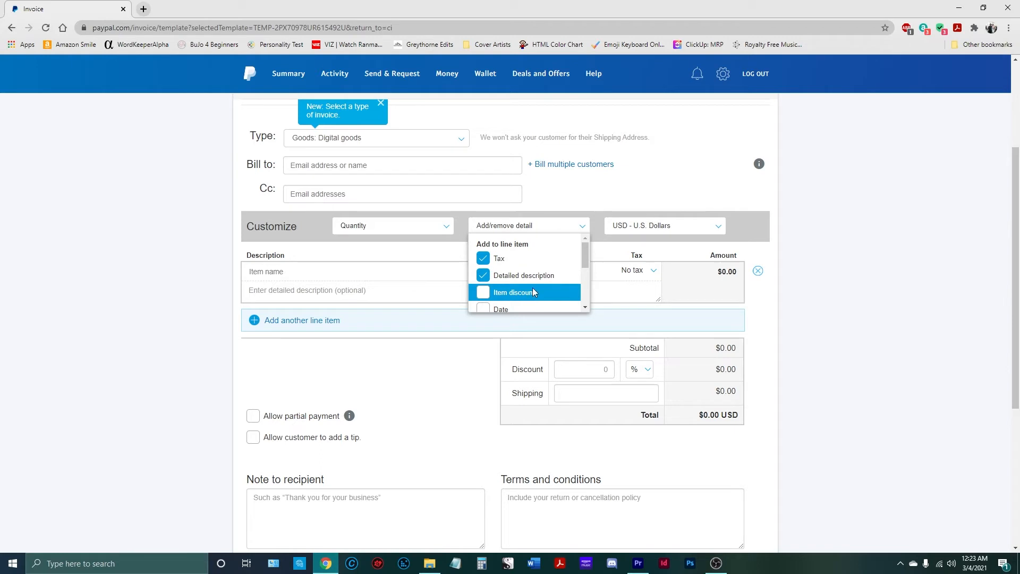
pyautogui.scroll(-1, 534, 295)
pyautogui.scroll(-1, 515, 268)
pyautogui.scroll(2, 518, 274)
pyautogui.scroll(-2, 519, 274)
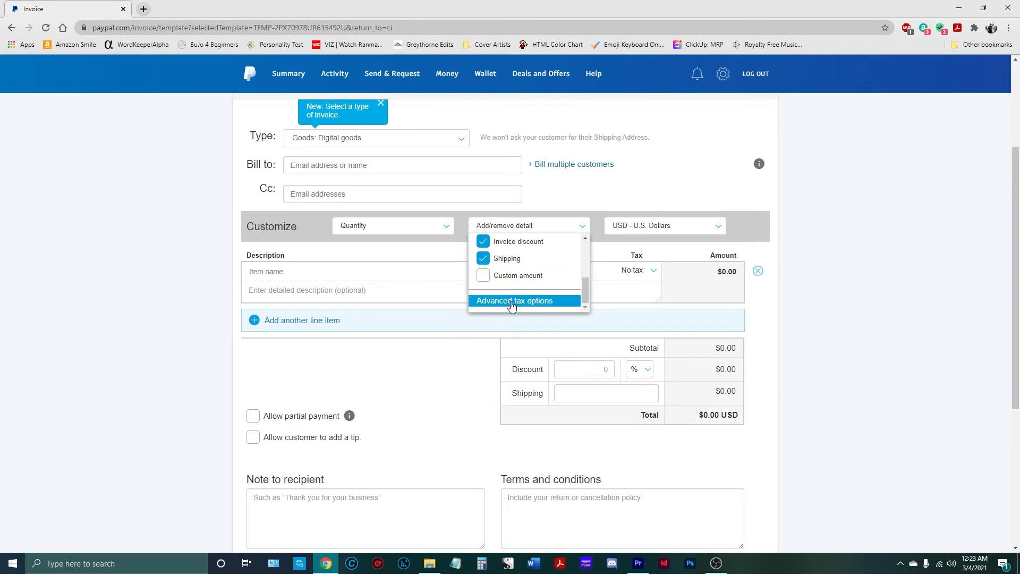
pyautogui.click(579, 228)
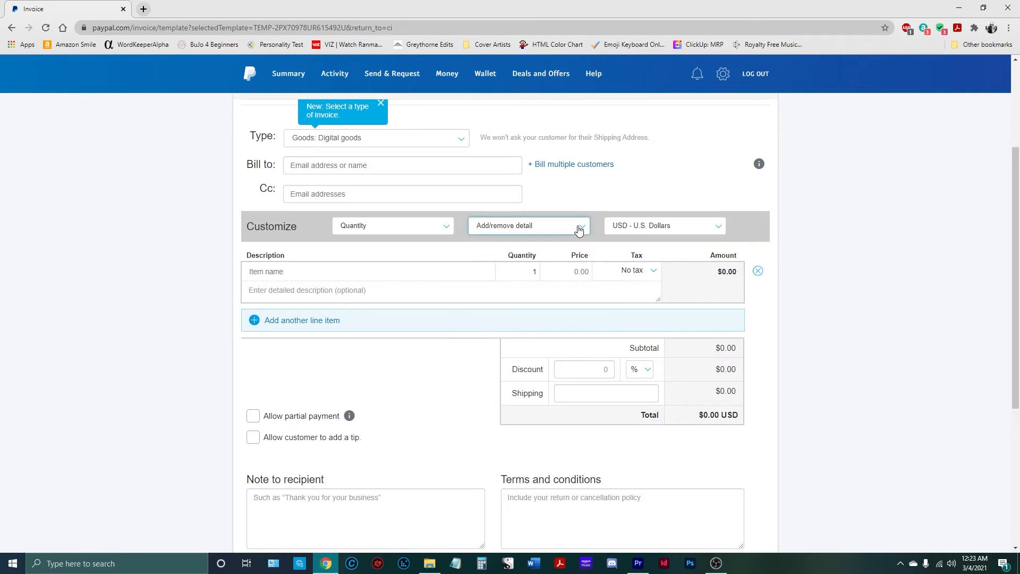
# Look through the currencies available for the template, keeping USD - U.S. Dollars.
pyautogui.click(627, 230)
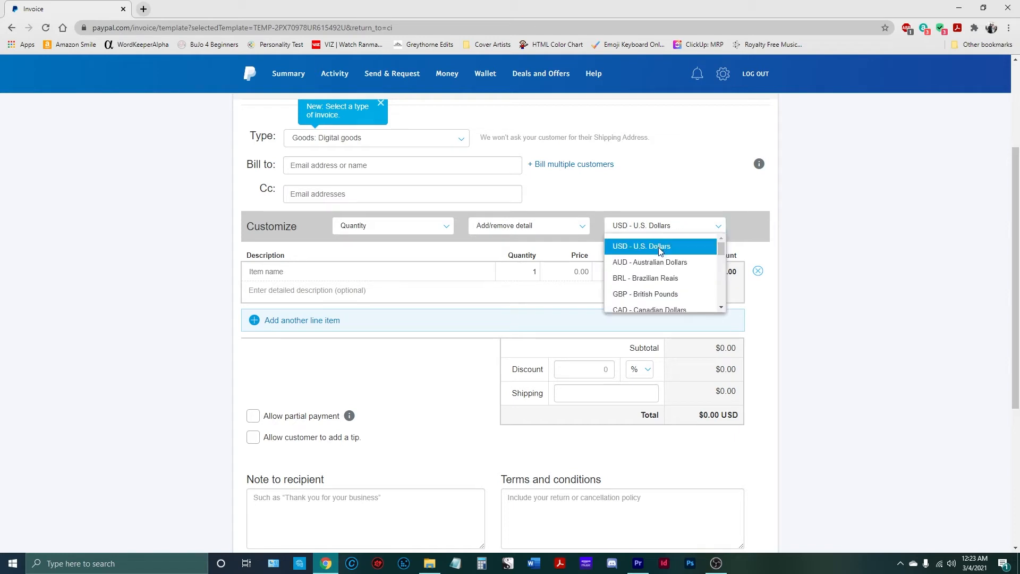
pyautogui.scroll(-1, 664, 274)
pyautogui.scroll(-6, 663, 276)
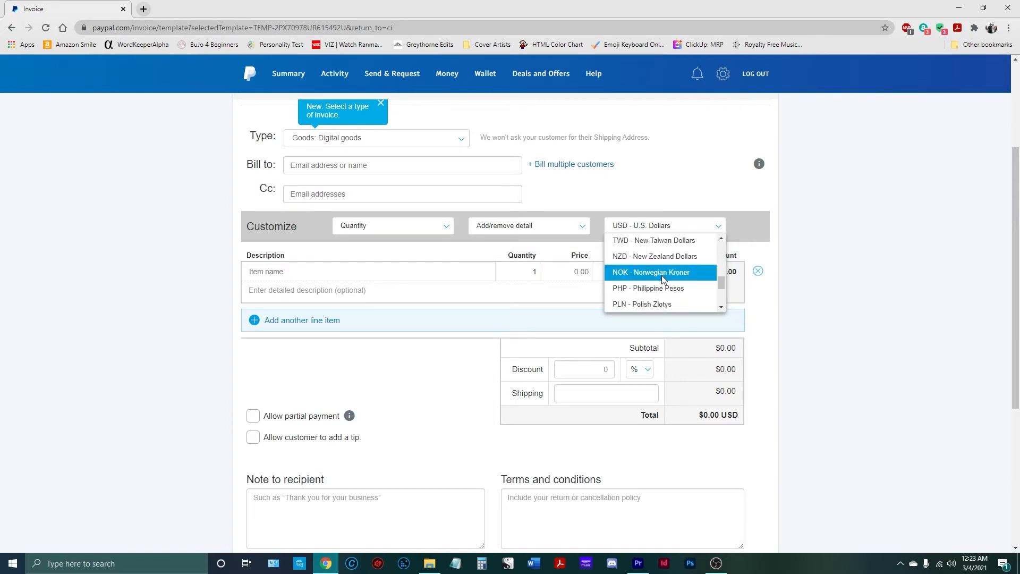
pyautogui.click(690, 229)
pyautogui.click(635, 232)
pyautogui.scroll(7, 658, 282)
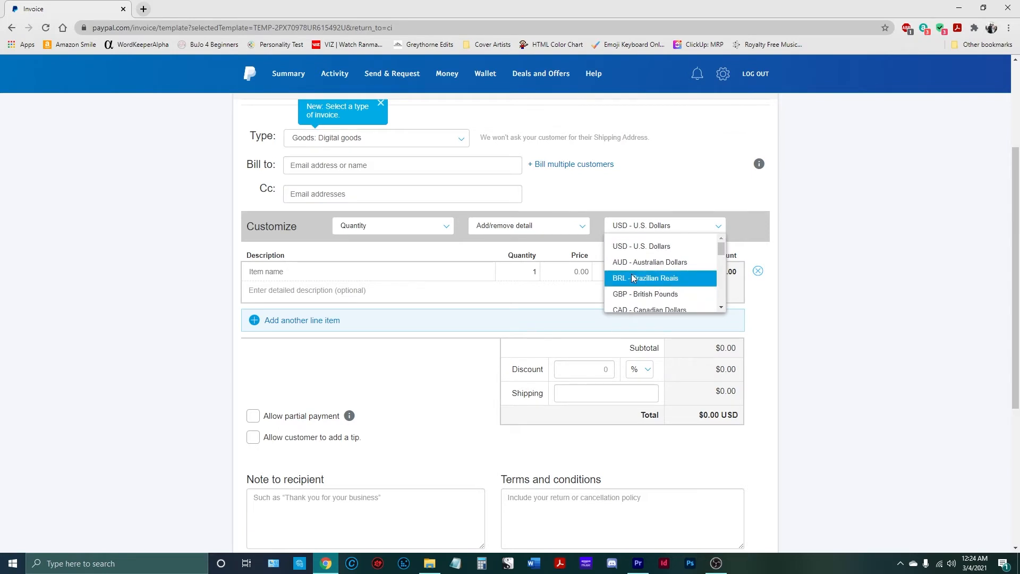
pyautogui.click(698, 230)
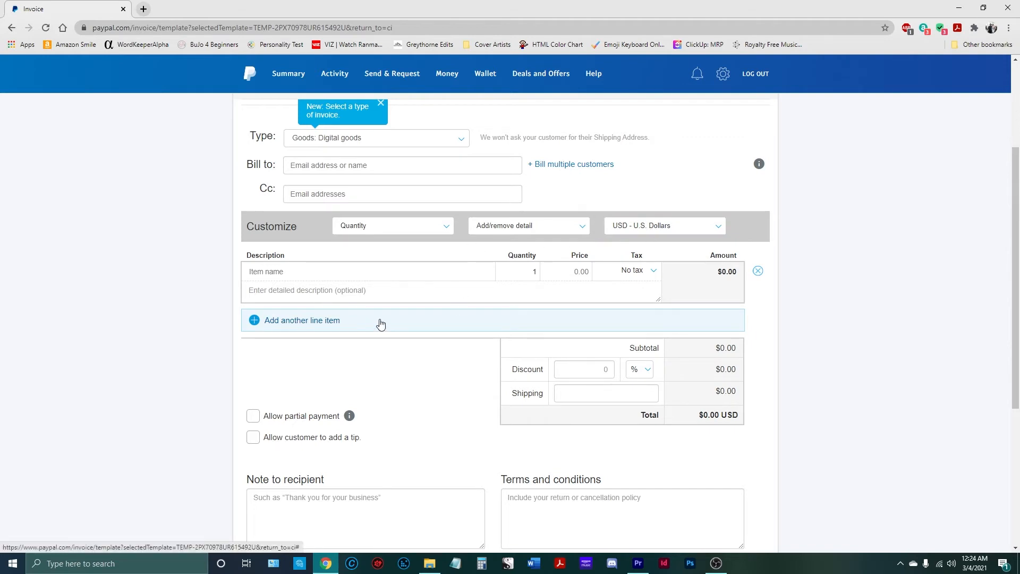
# Name the first line item "E-book Formatting" and describe it as "Manuscript formatted in Vellum.".
pyautogui.click(290, 273)
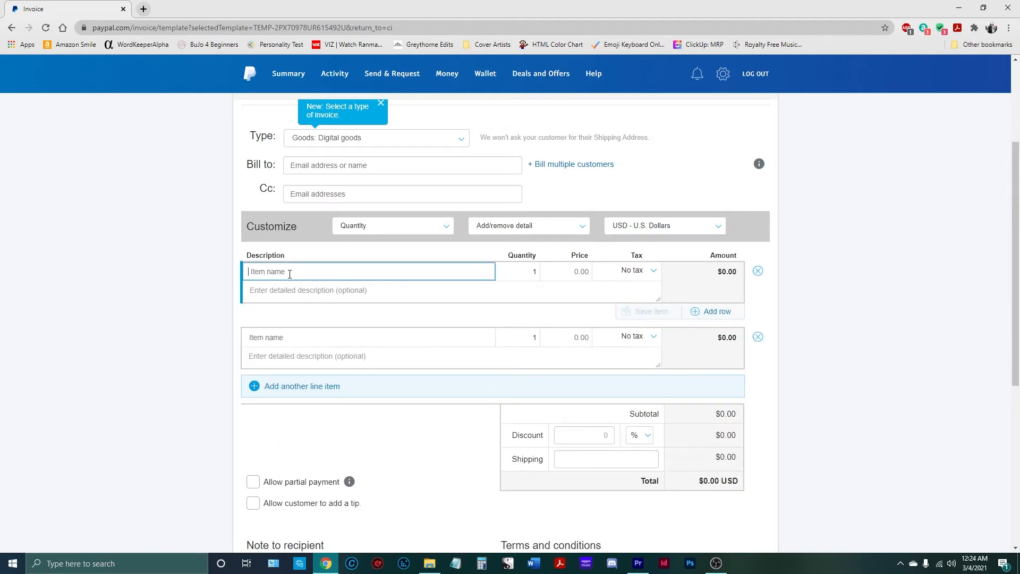
pyautogui.write('E-book Formatting')
pyautogui.click(369, 293)
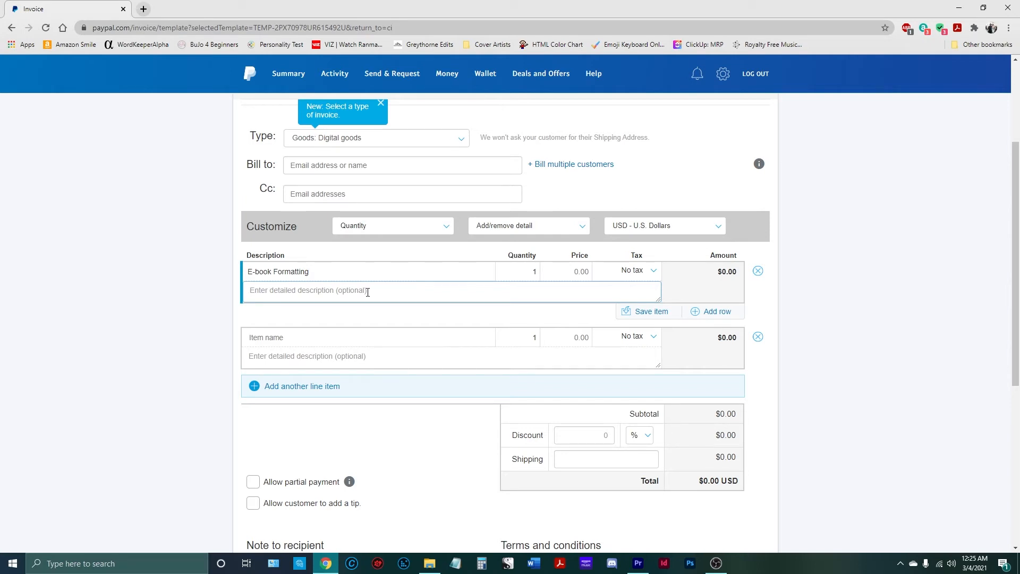
pyautogui.write('Manuscript formatted in Vellum.')
# Rename the first line item "Bronze Package" and replace its detailed description with "E-book formatting.".
pyautogui.tripleClick(328, 271)
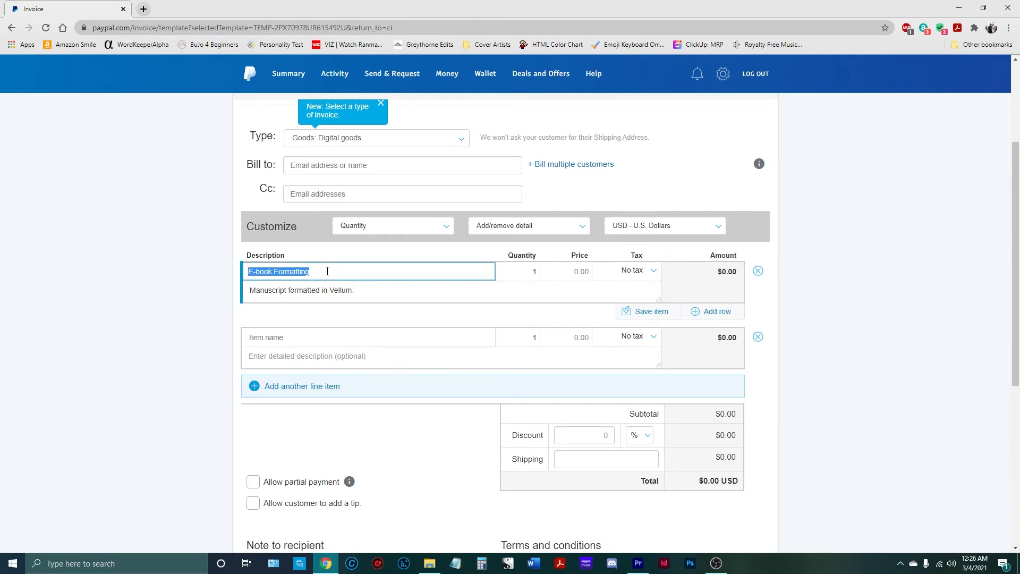
pyautogui.write('Bronze Package')
pyautogui.tripleClick(368, 292)
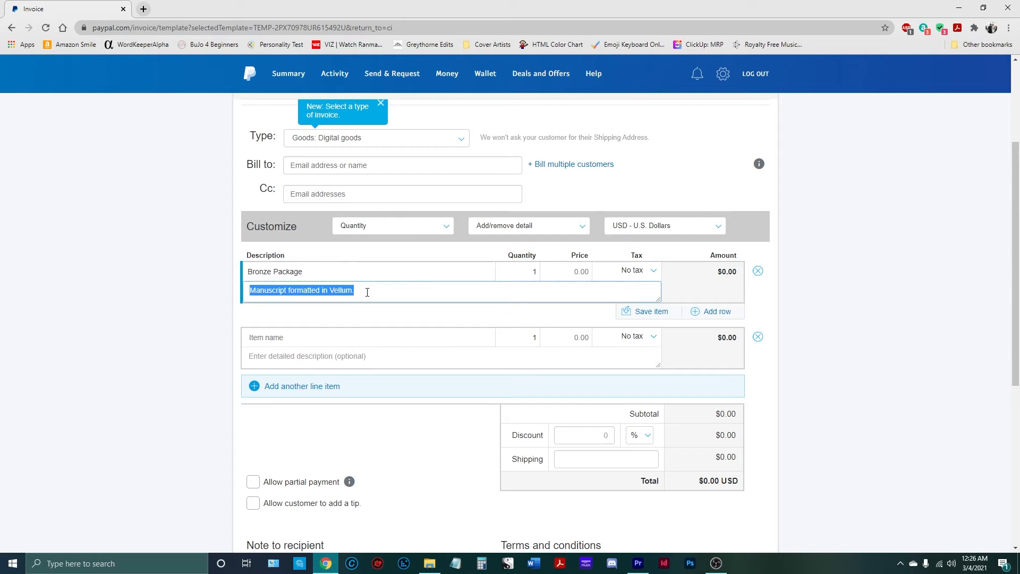
pyautogui.press('BackSpace')
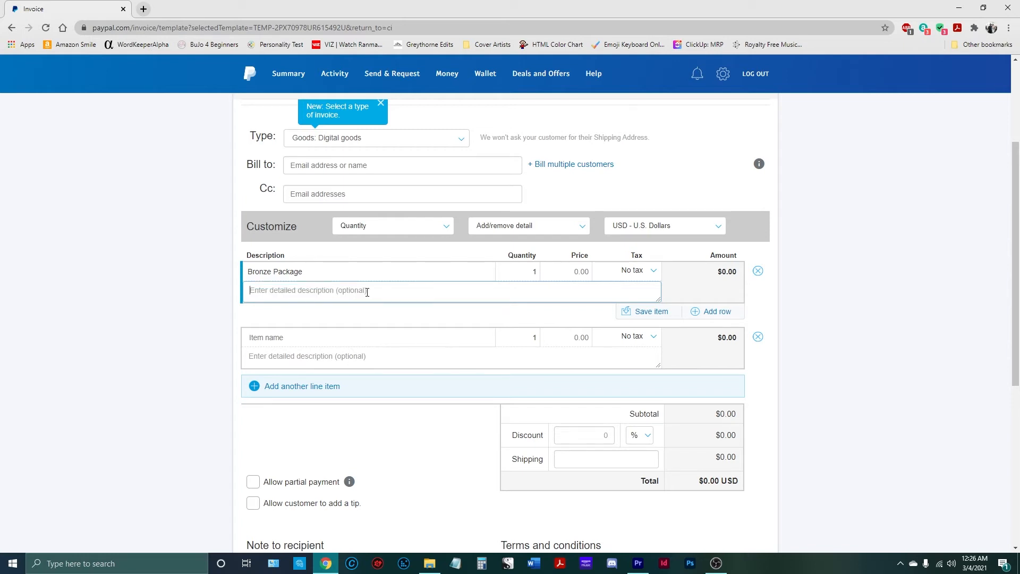
pyautogui.write('E-book formatting.')
# Price the Bronze Package at 30.00 with a quantity of 1 and apply the 7% tax.
pyautogui.doubleClick(528, 272)
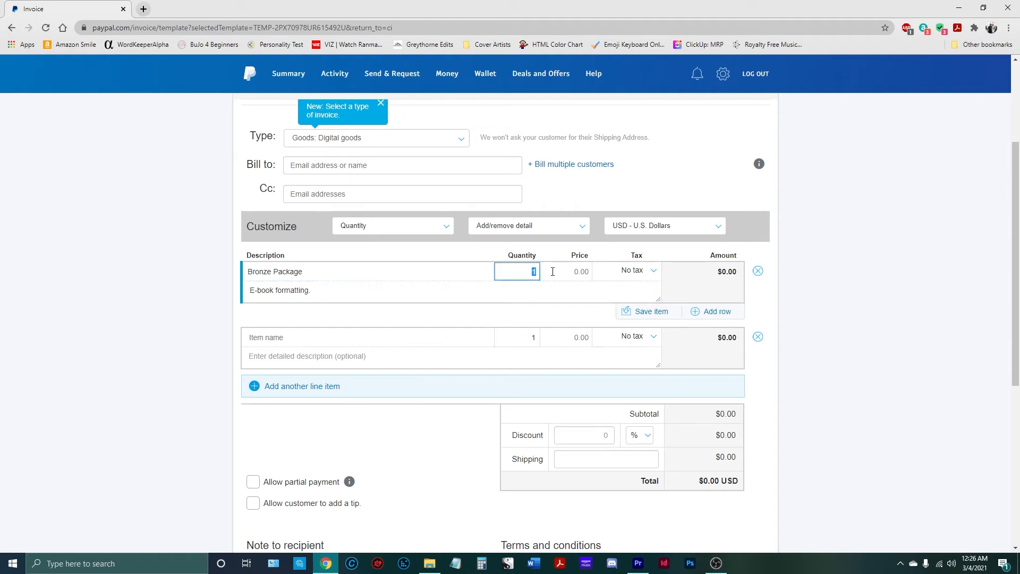
pyautogui.click(565, 275)
pyautogui.click(529, 273)
pyautogui.click(572, 273)
pyautogui.write('30.00')
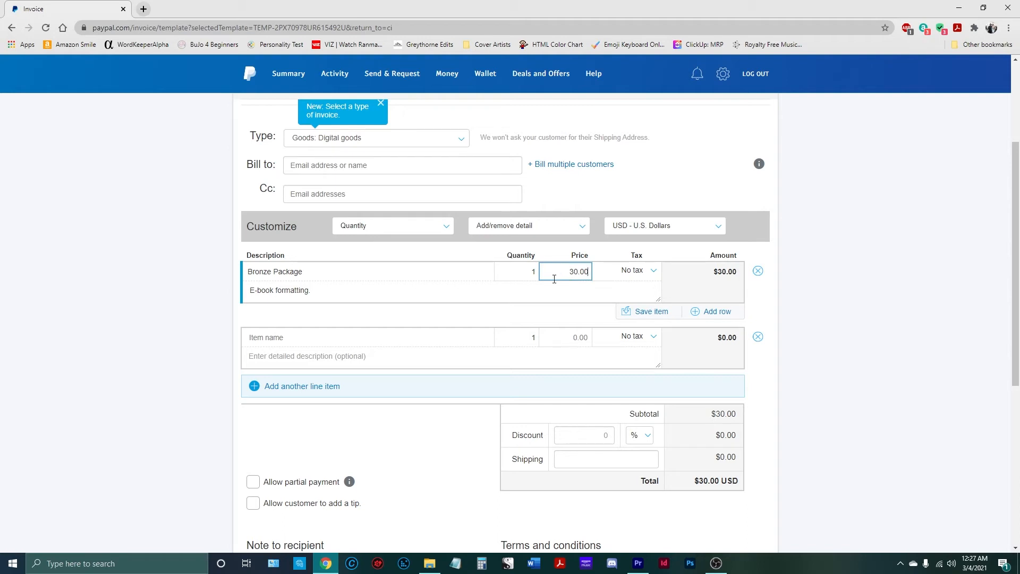
pyautogui.click(654, 273)
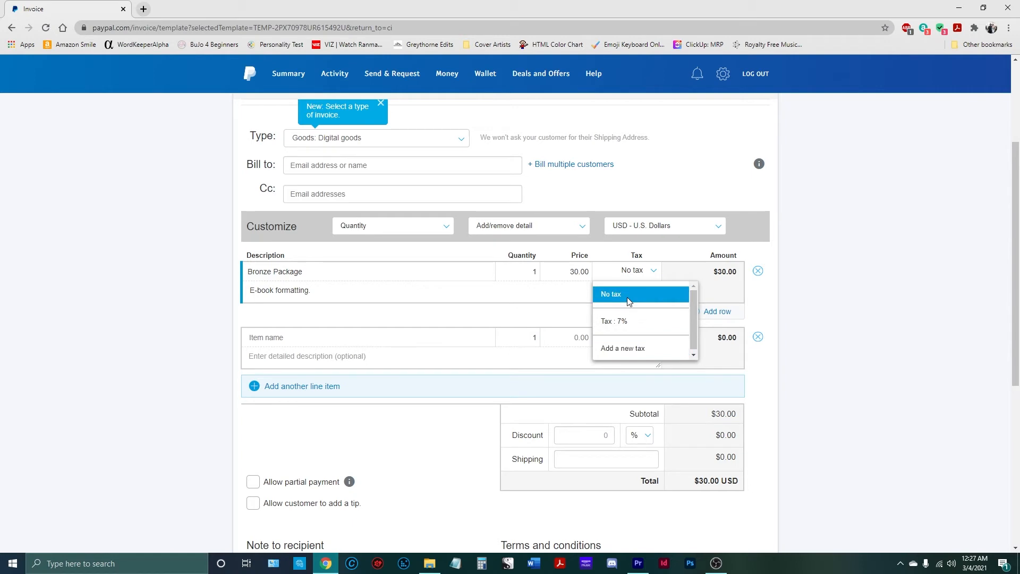
pyautogui.click(640, 322)
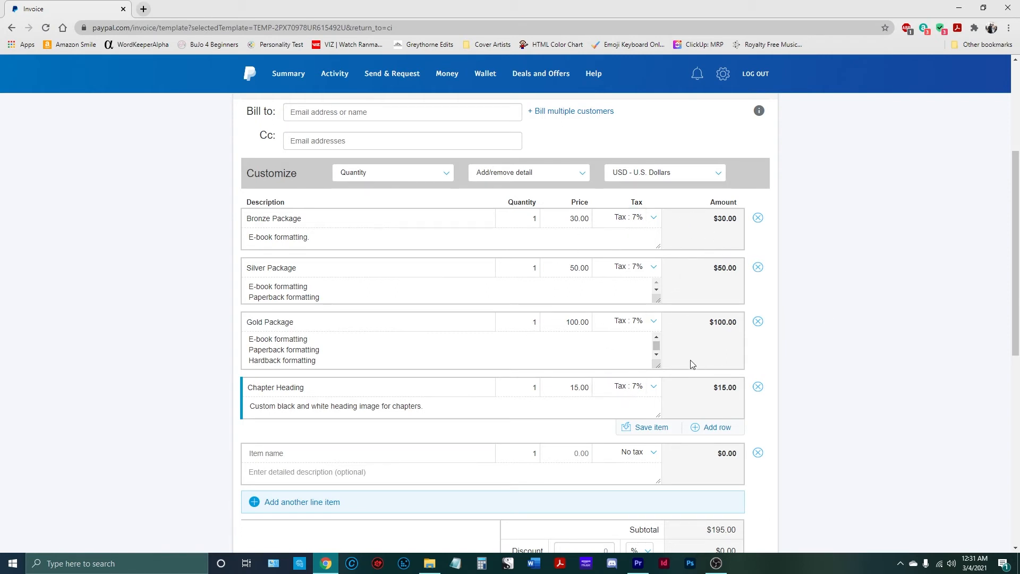
# Set the Chapter Heading item's quantity to 15 and check the line amounts against the invoice totals.
pyautogui.click(531, 388)
pyautogui.write('15')
pyautogui.scroll(-1, 836, 376)
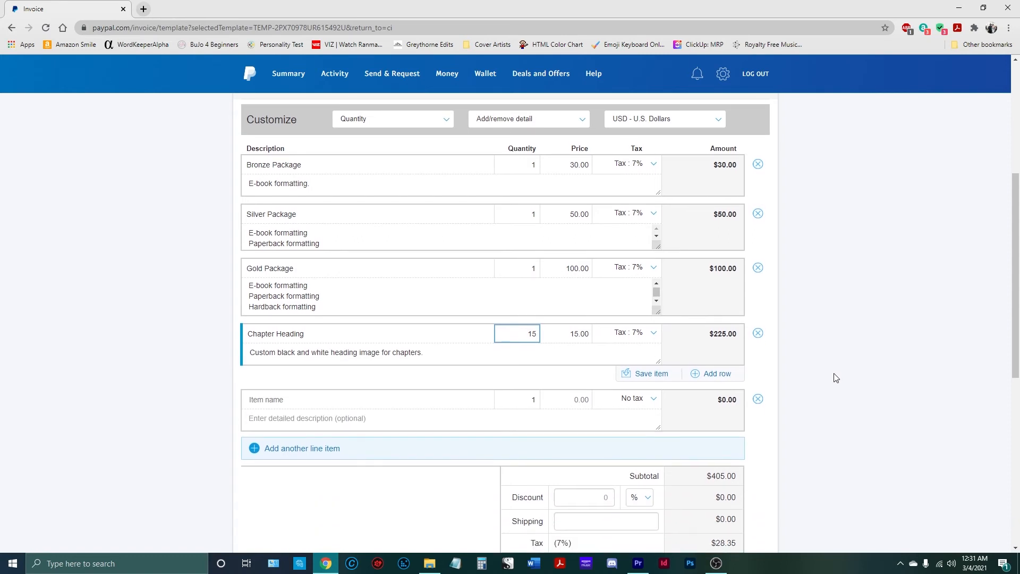
pyautogui.scroll(-3, 836, 377)
pyautogui.scroll(-1, 836, 376)
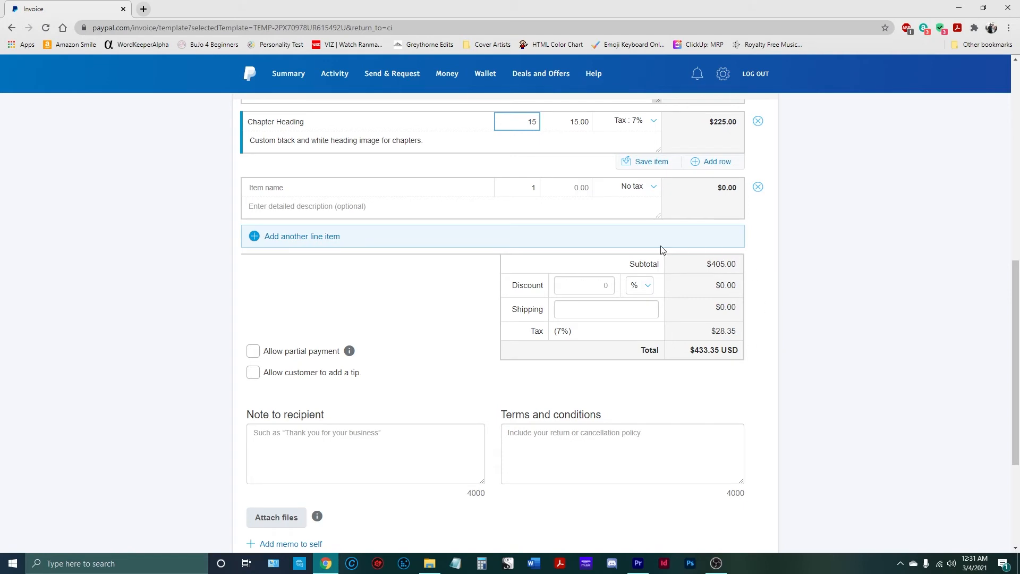
pyautogui.scroll(2, 814, 297)
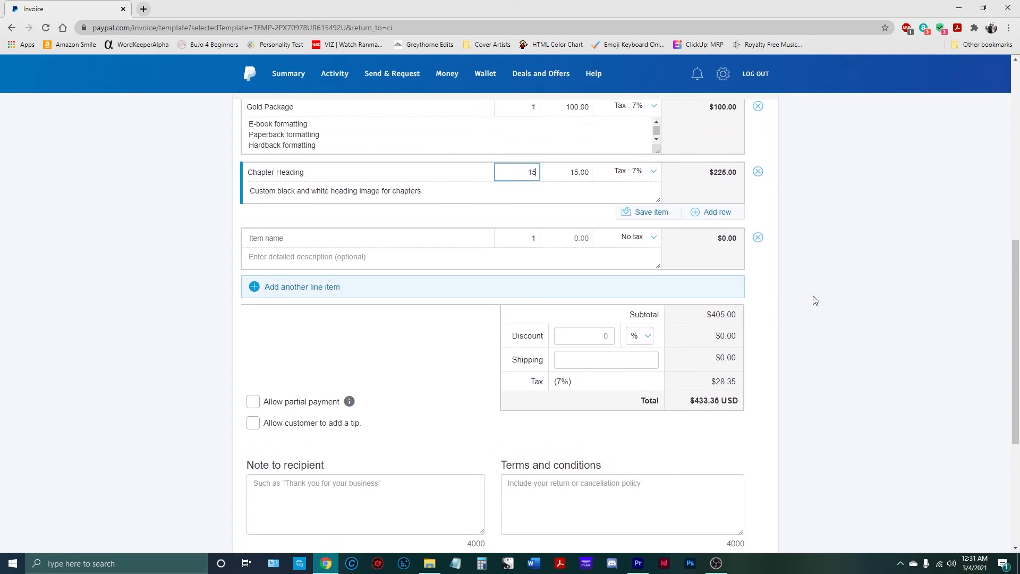
pyautogui.scroll(2, 714, 267)
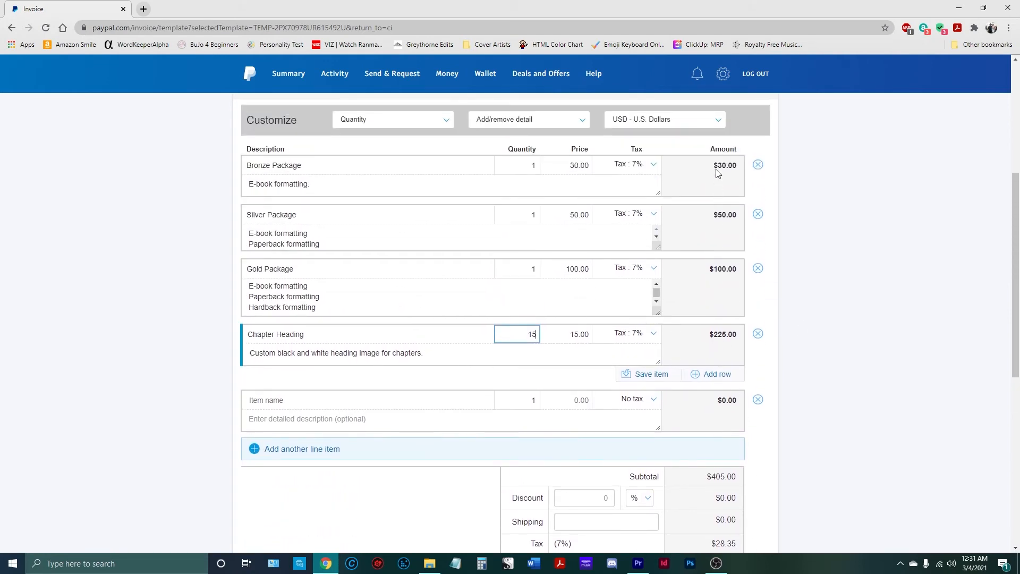
pyautogui.scroll(-3, 711, 271)
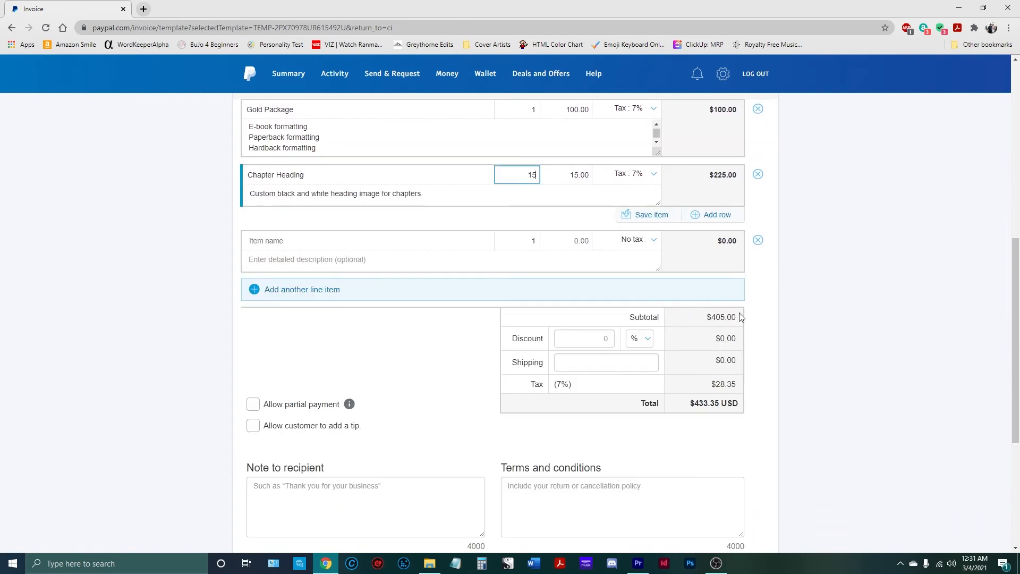
# Switch the discount from a percentage to a dollar amount and set it to 225.00.
pyautogui.click(601, 338)
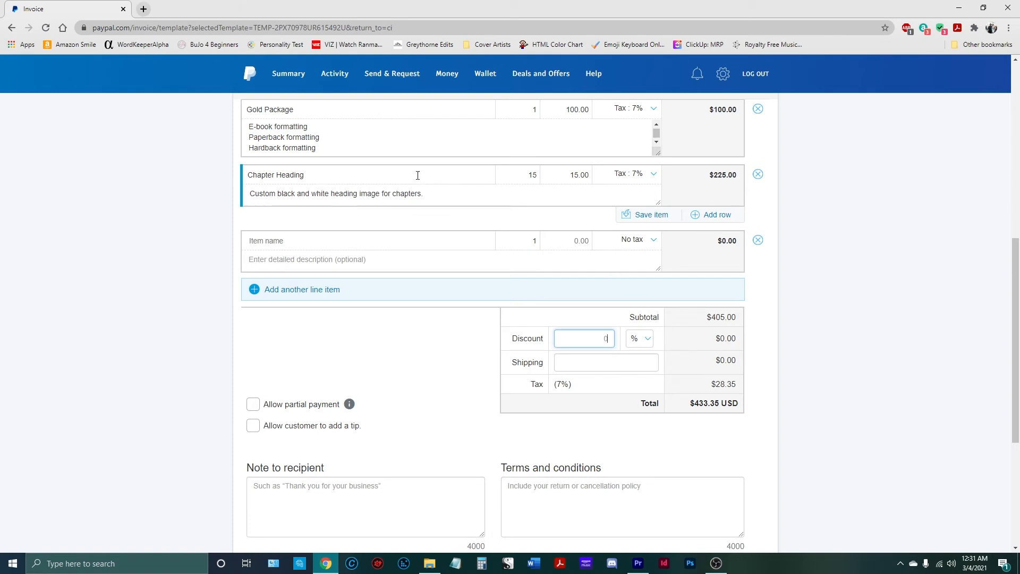
pyautogui.scroll(3, 408, 209)
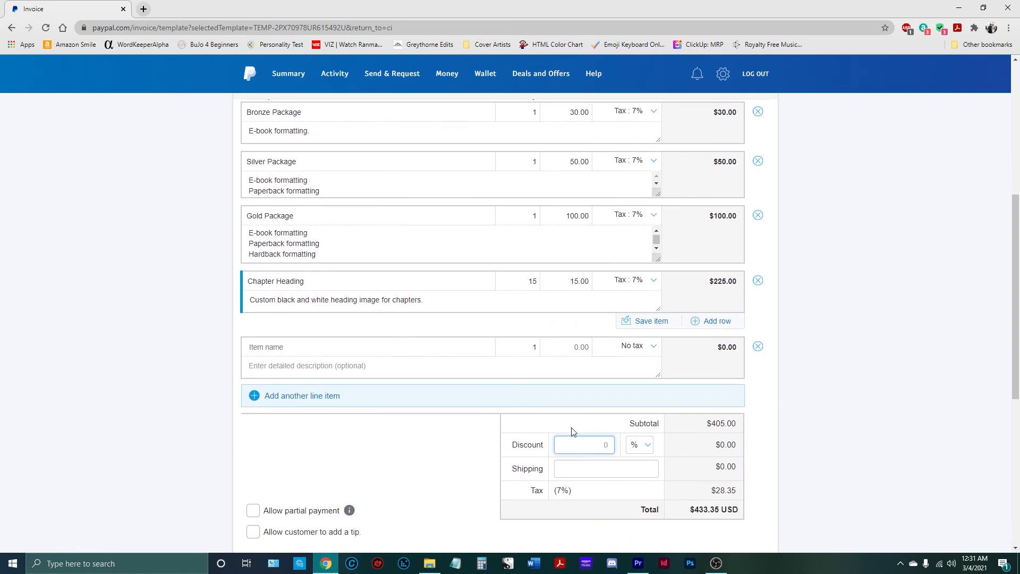
pyautogui.click(637, 445)
pyautogui.click(637, 471)
pyautogui.click(589, 451)
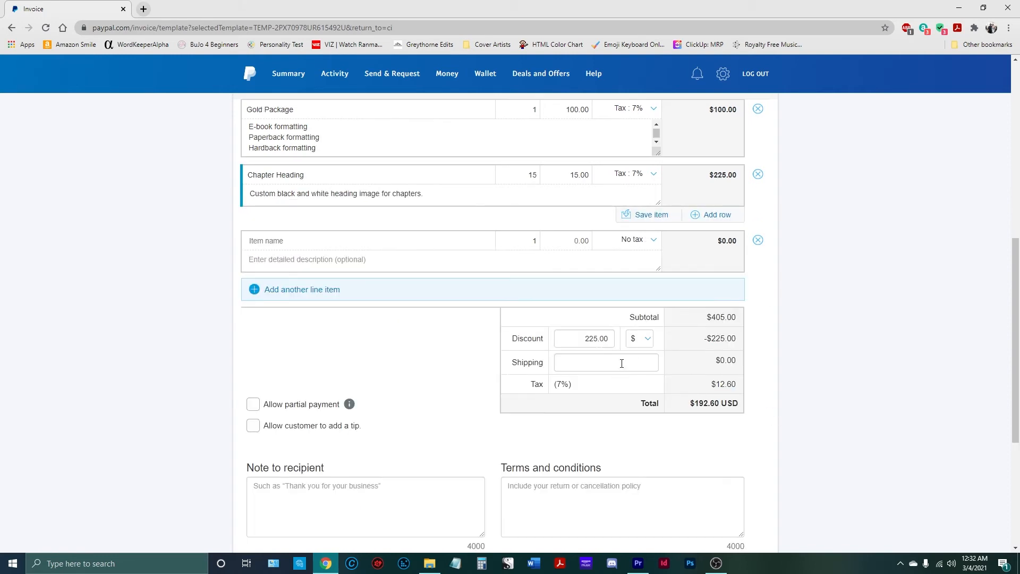
# Set the shipping charge to 7.99 and look through its tax choices, keeping No tax.
pyautogui.click(622, 364)
pyautogui.write('7.99')
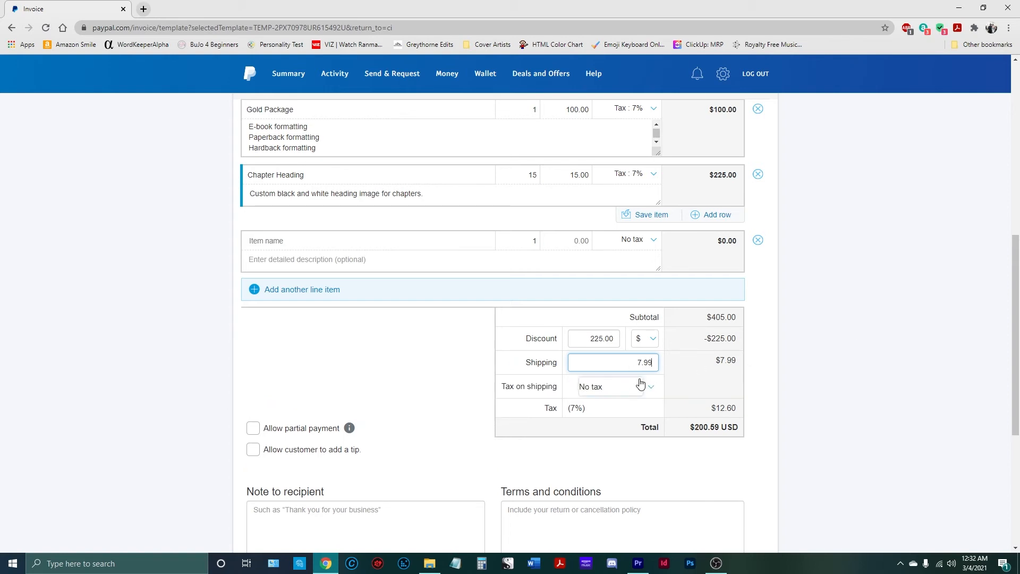
pyautogui.click(650, 394)
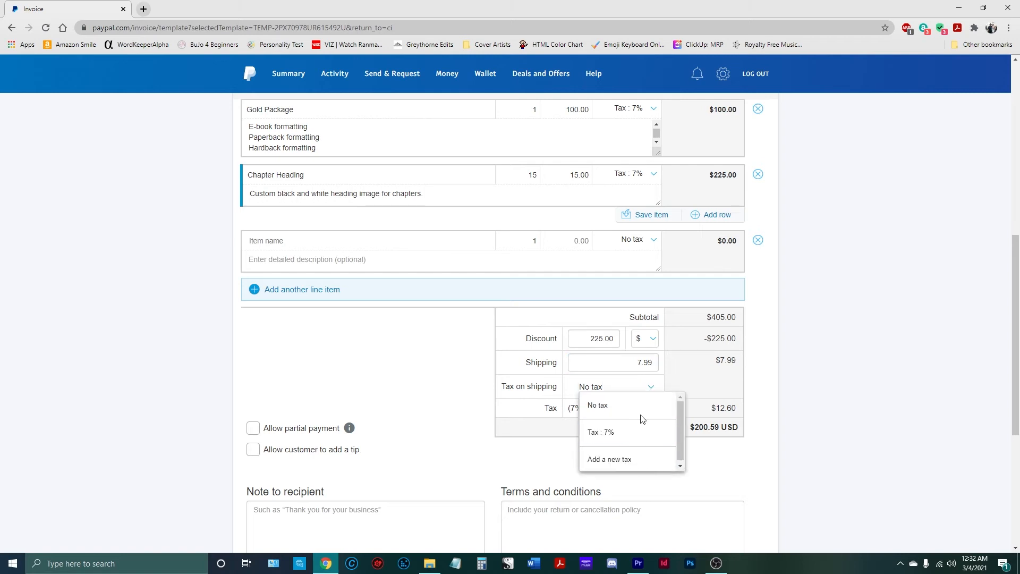
pyautogui.click(656, 389)
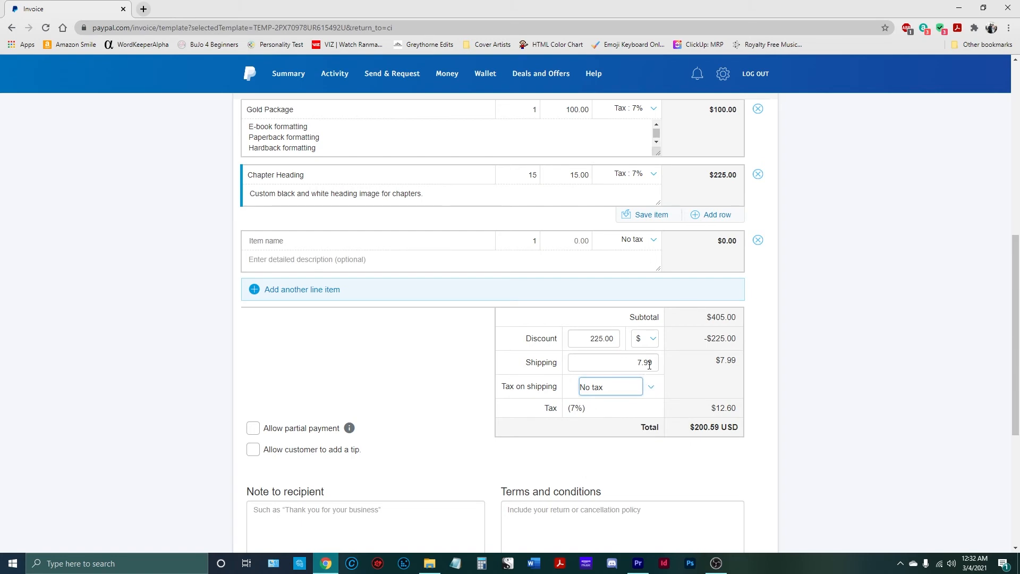
pyautogui.click(601, 398)
# Try out the partial payment and customer tip options, turning each one off again.
pyautogui.scroll(-2, 447, 242)
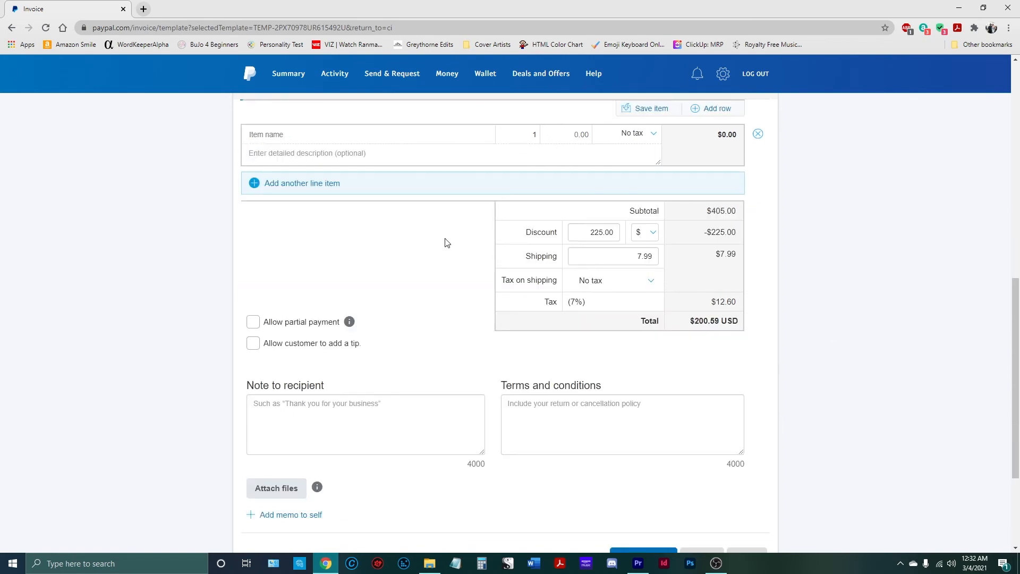
pyautogui.click(254, 323)
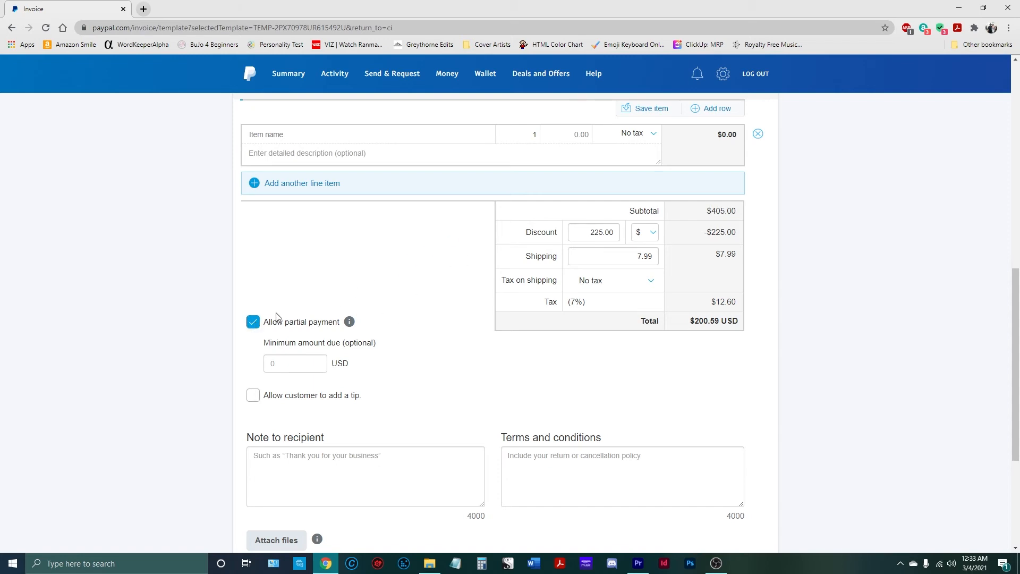
pyautogui.click(253, 322)
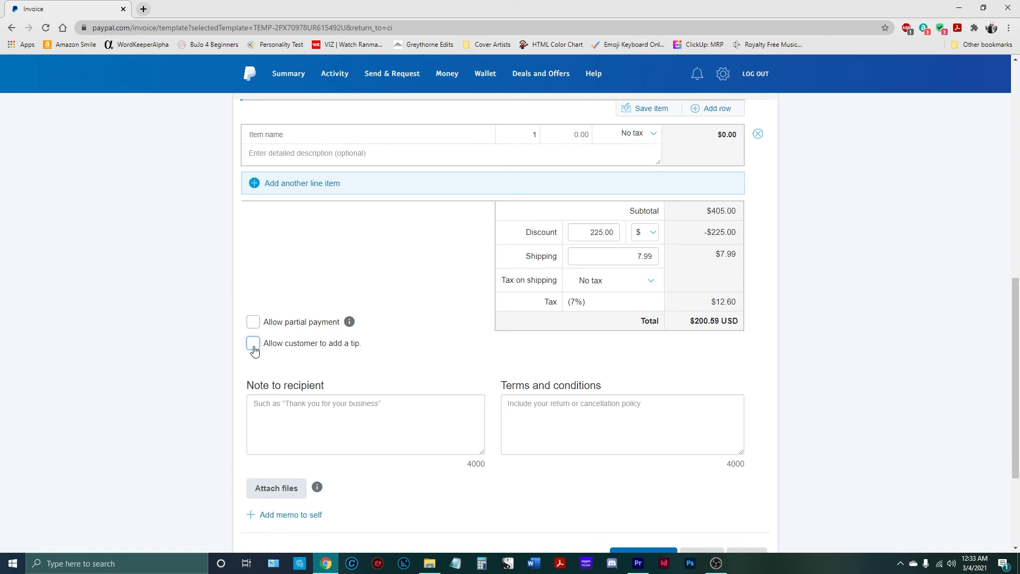
pyautogui.click(254, 349)
pyautogui.click(255, 350)
# Review the name and default-template options for saving the invoice as a template, and cancel without saving.
pyautogui.scroll(-1, 314, 425)
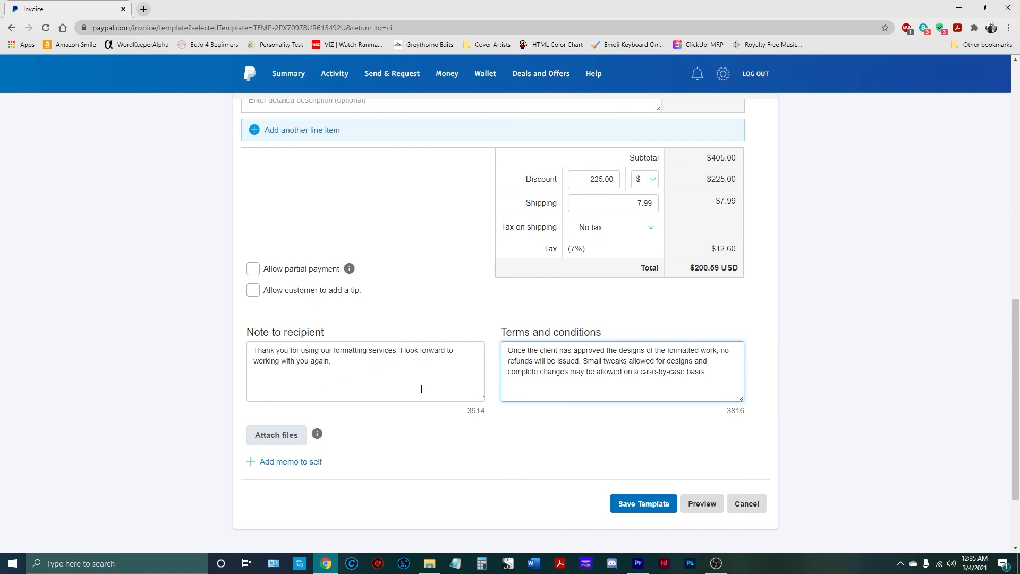
pyautogui.click(633, 507)
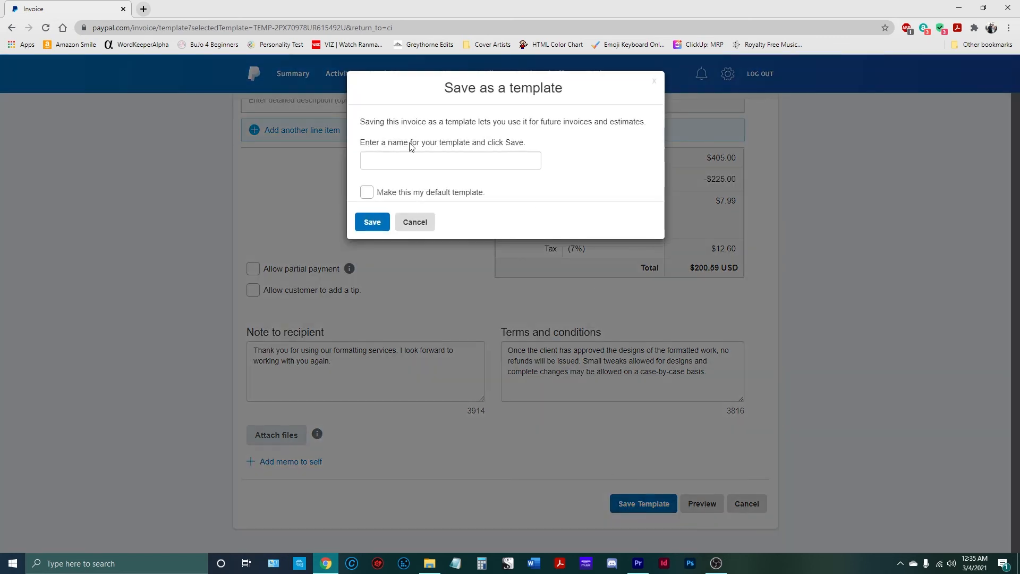
pyautogui.click(405, 199)
pyautogui.click(425, 224)
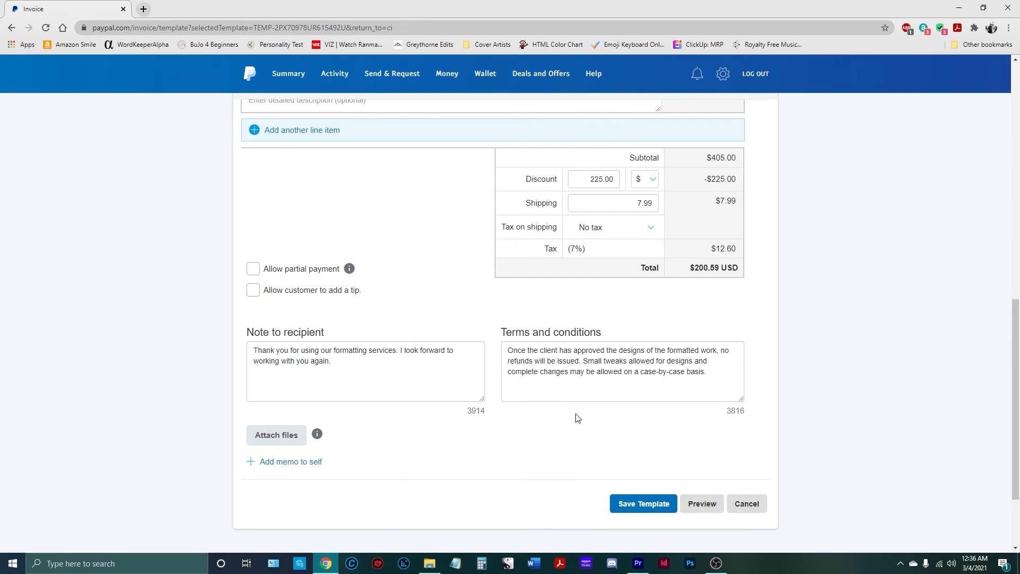
# Preview the template and review its contact details, line items, totals, notes and terms.
pyautogui.click(698, 507)
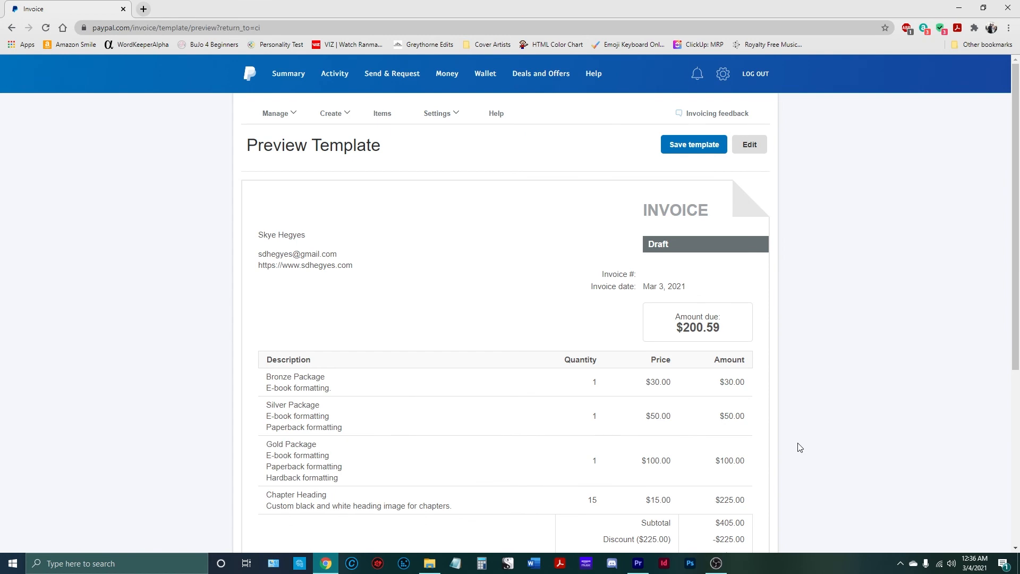
pyautogui.scroll(-2, 800, 448)
pyautogui.scroll(2, 800, 448)
pyautogui.scroll(-4, 820, 197)
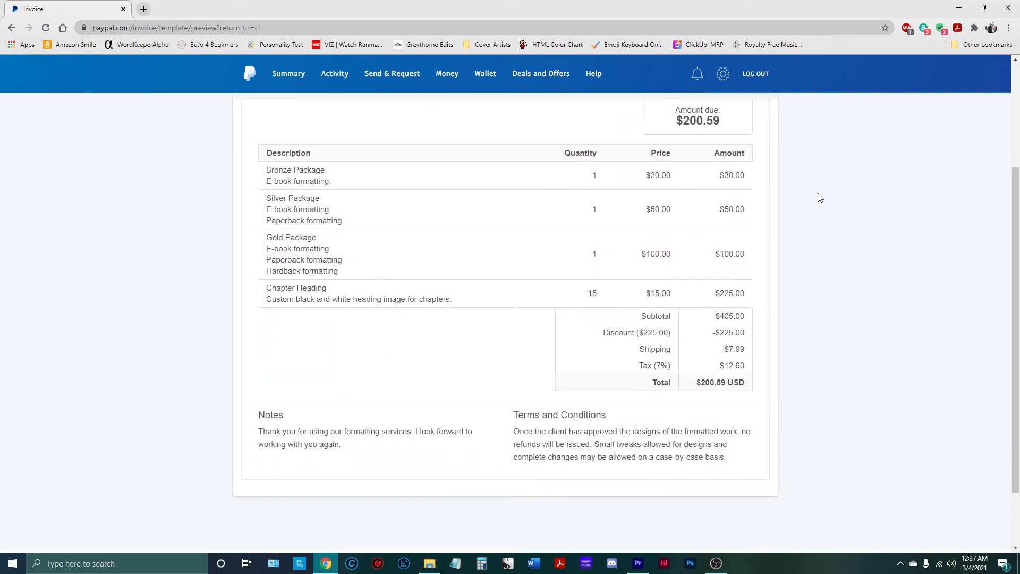
pyautogui.scroll(1, 820, 197)
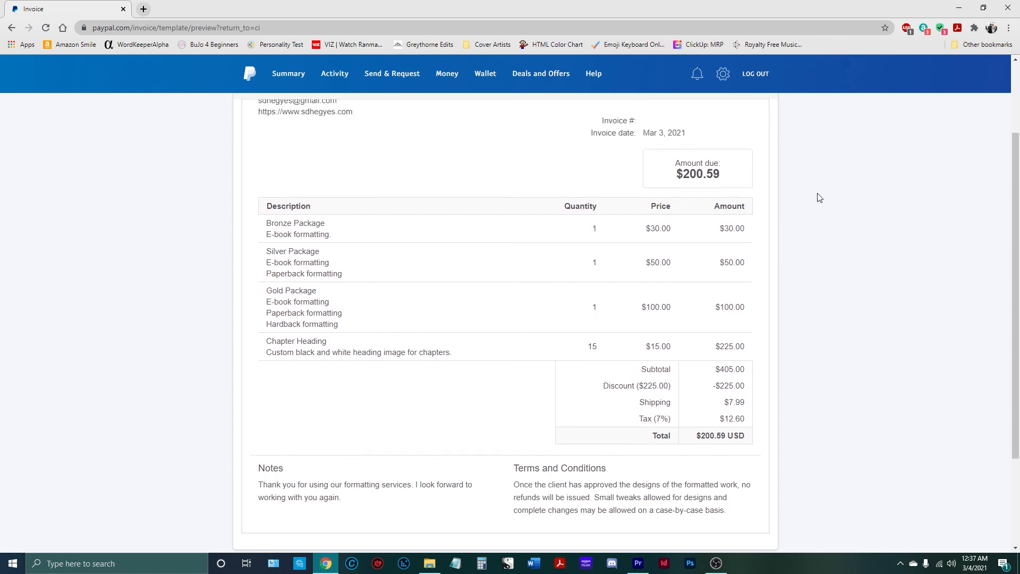
pyautogui.scroll(-1, 819, 198)
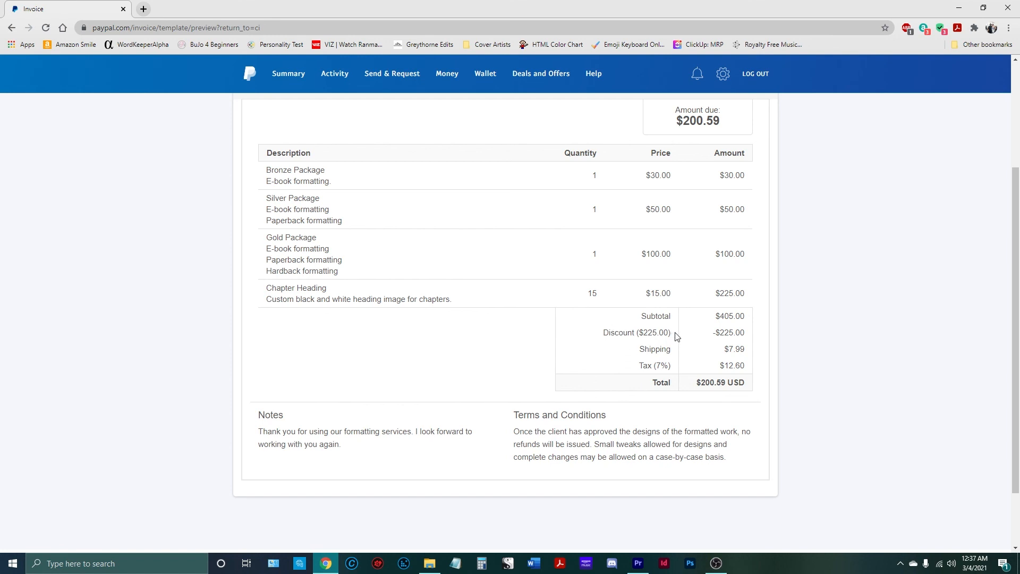
# Compare the discount with the Chapter Heading amount in the preview and look over the whole invoice again.
pyautogui.moveTo(643, 332); pyautogui.dragTo(668, 333)
pyautogui.moveTo(715, 292); pyautogui.dragTo(752, 297)
pyautogui.click(644, 346)
pyautogui.scroll(4, 776, 318)
pyautogui.scroll(-4, 775, 320)
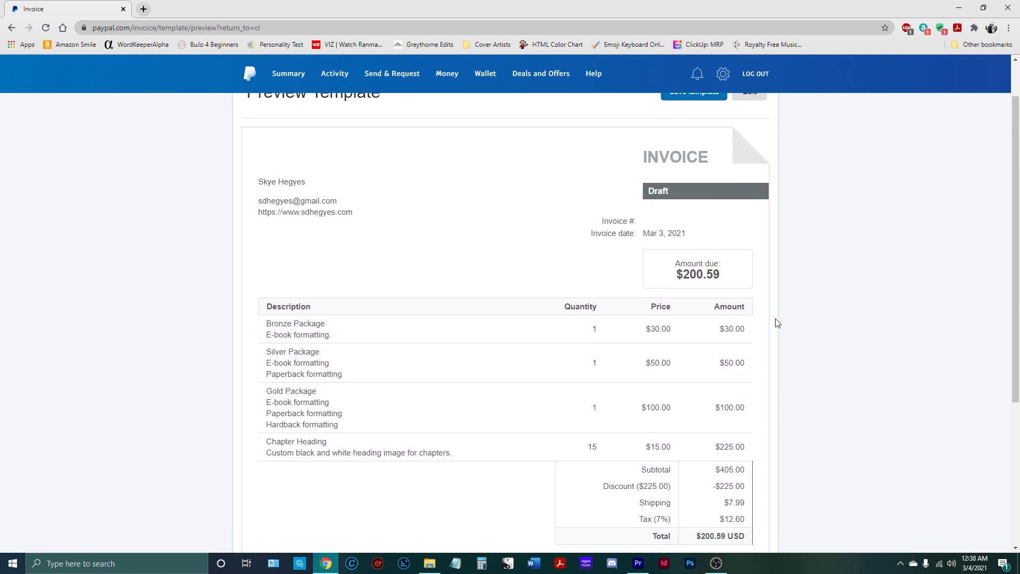
pyautogui.scroll(4, 532, 260)
pyautogui.scroll(-1, 528, 259)
pyautogui.scroll(-3, 652, 238)
pyautogui.scroll(-1, 653, 238)
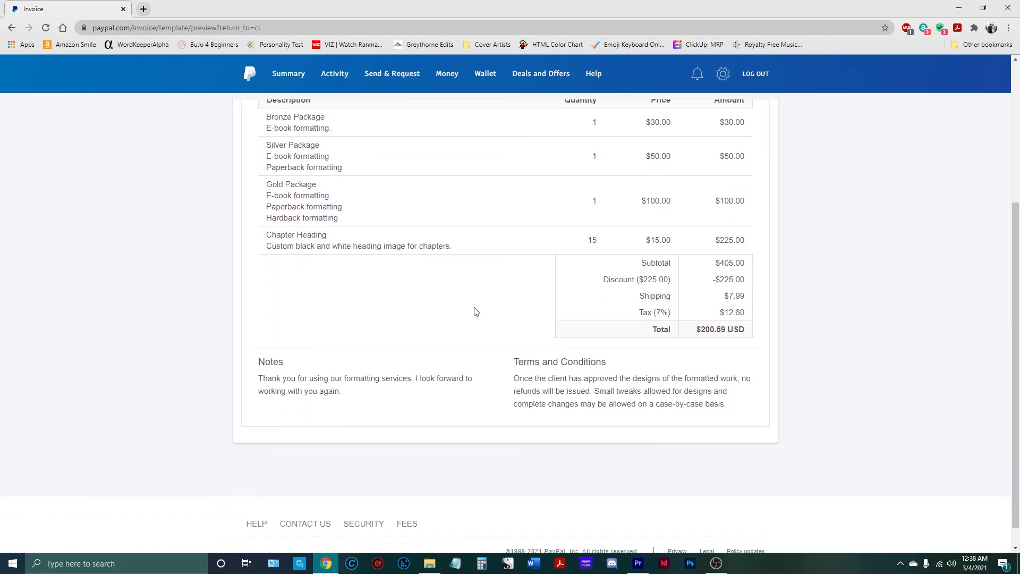
pyautogui.scroll(4, 678, 314)
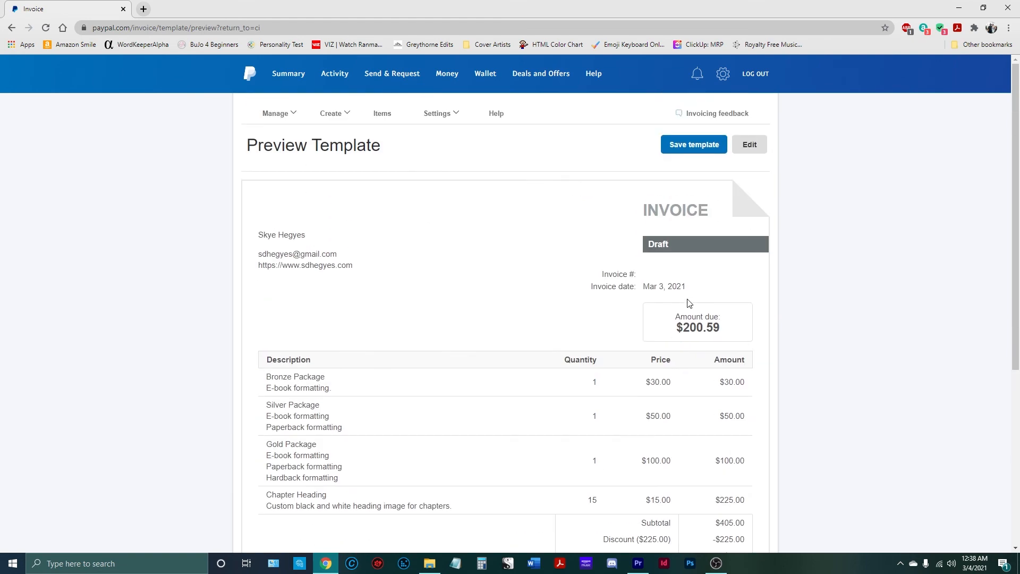
# Return to editing the template and remove the Bronze Package line item.
pyautogui.click(751, 152)
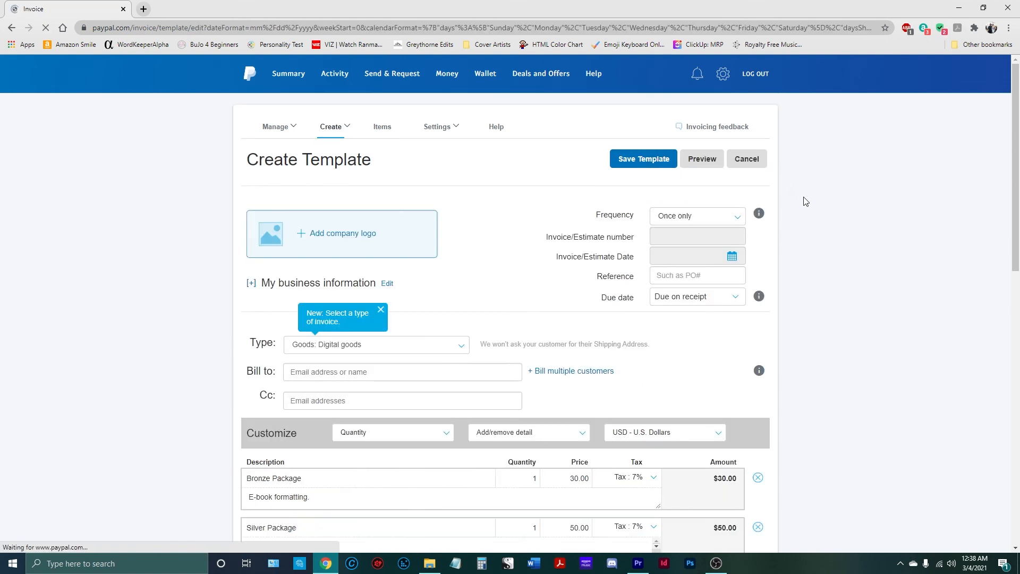
pyautogui.scroll(-6, 803, 201)
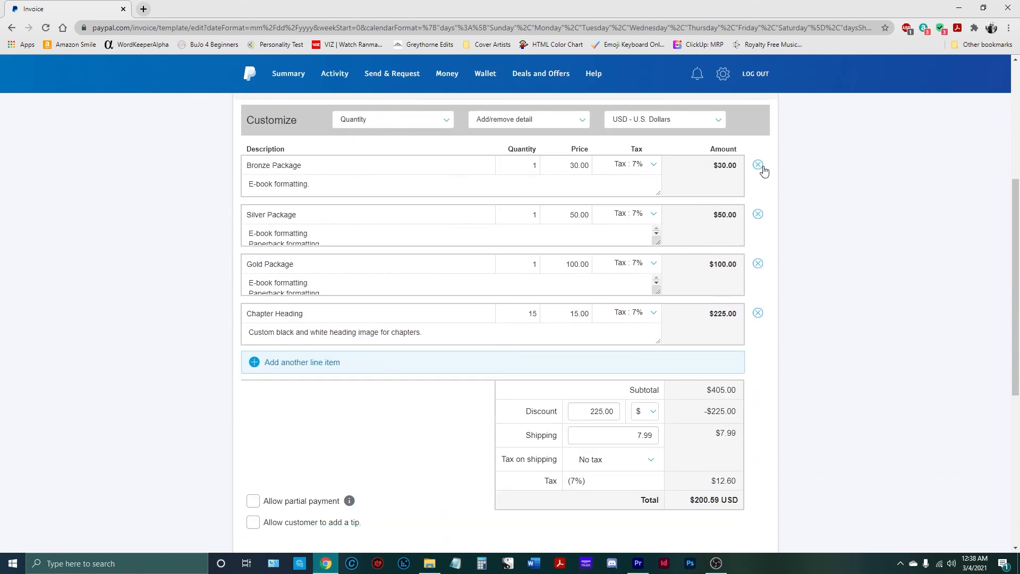
pyautogui.click(758, 166)
pyautogui.scroll(-1, 793, 306)
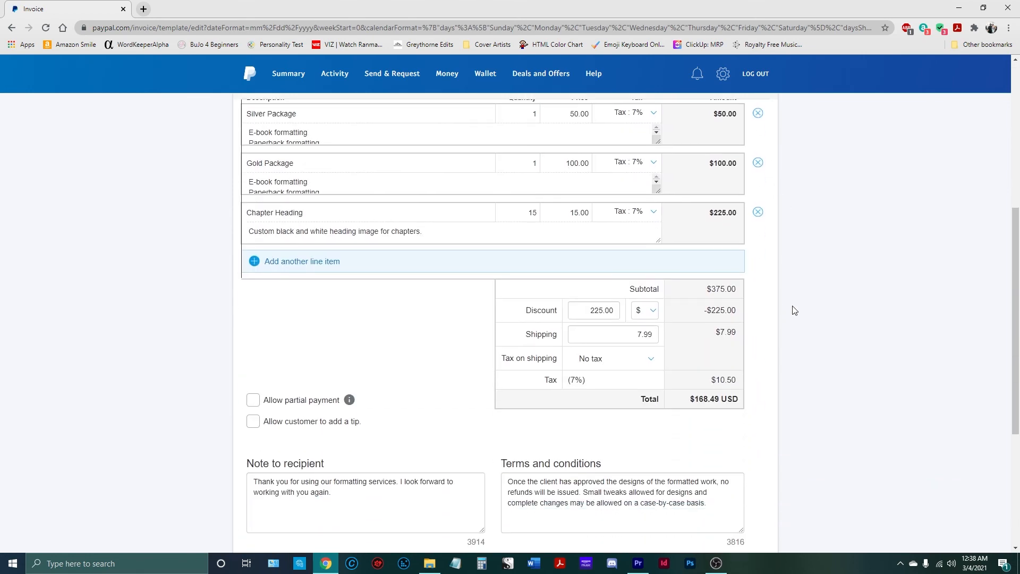
pyautogui.scroll(2, 793, 301)
pyautogui.scroll(5, 794, 301)
# Preview the edited template and review the remaining line items and totals.
pyautogui.click(703, 158)
pyautogui.scroll(-5, 797, 201)
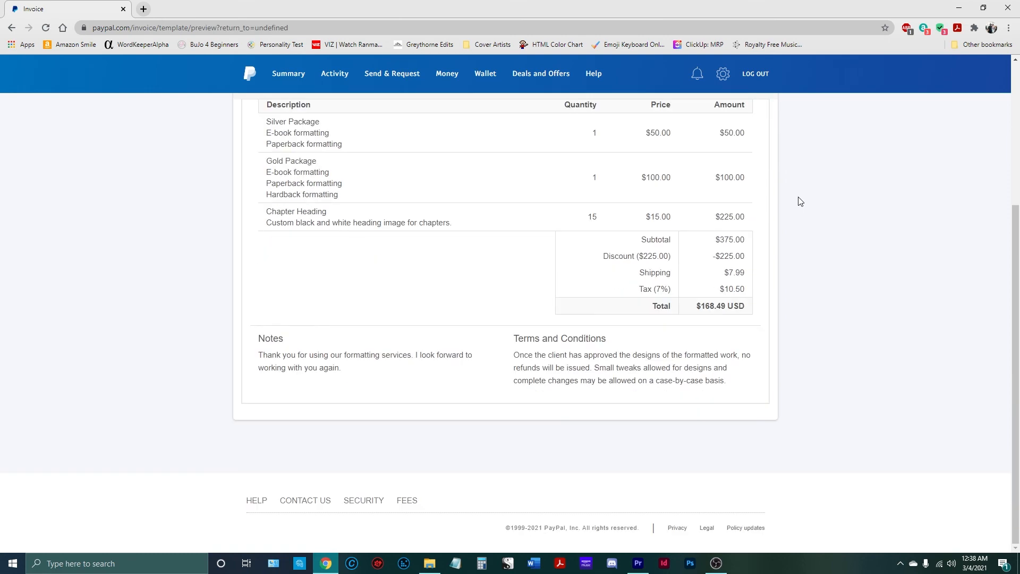
pyautogui.scroll(2, 781, 303)
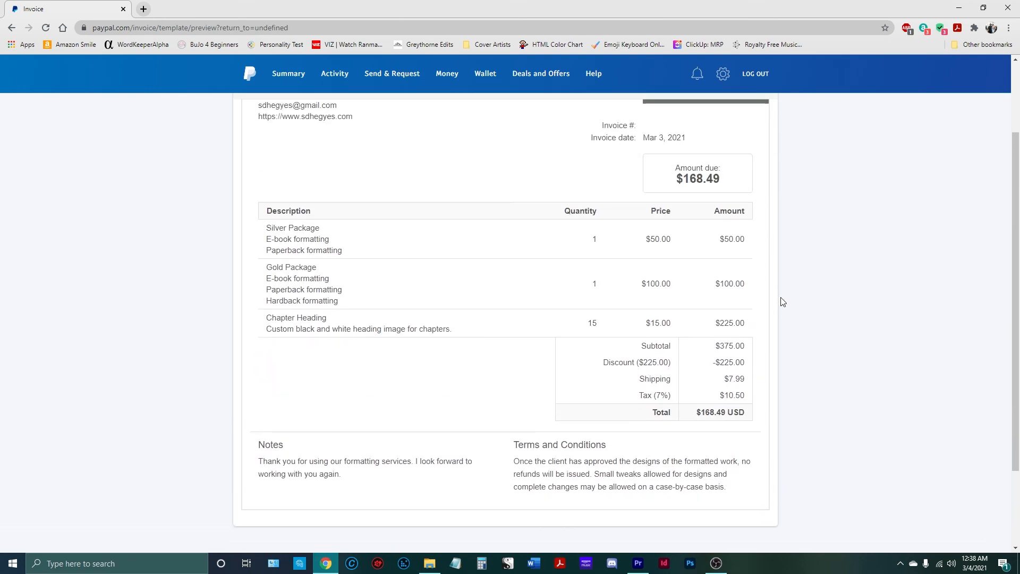